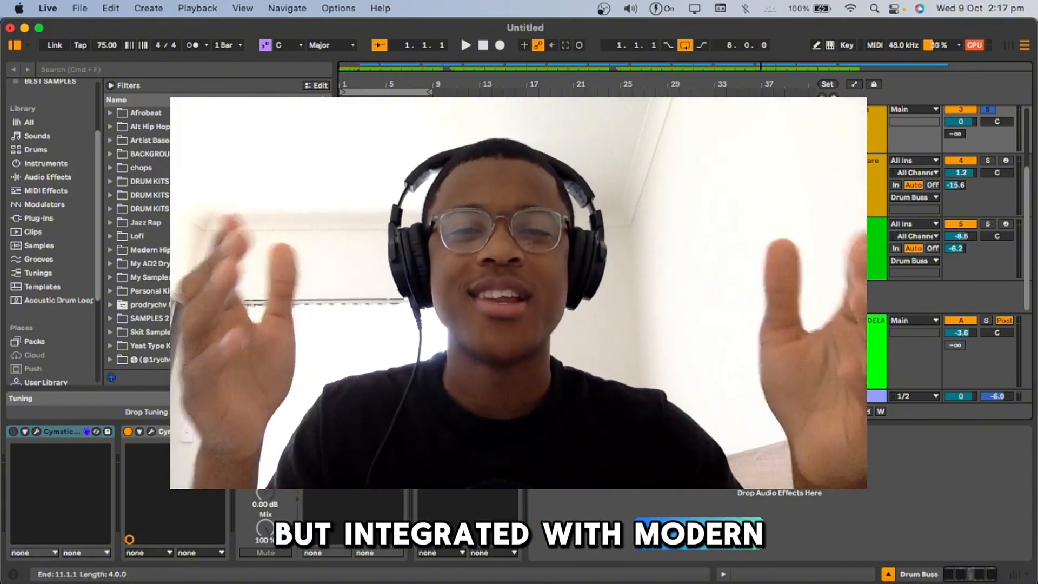
# Step: Play the soloed drums from bar 2 of the Kick + Snare track
pyautogui.press('super+s')
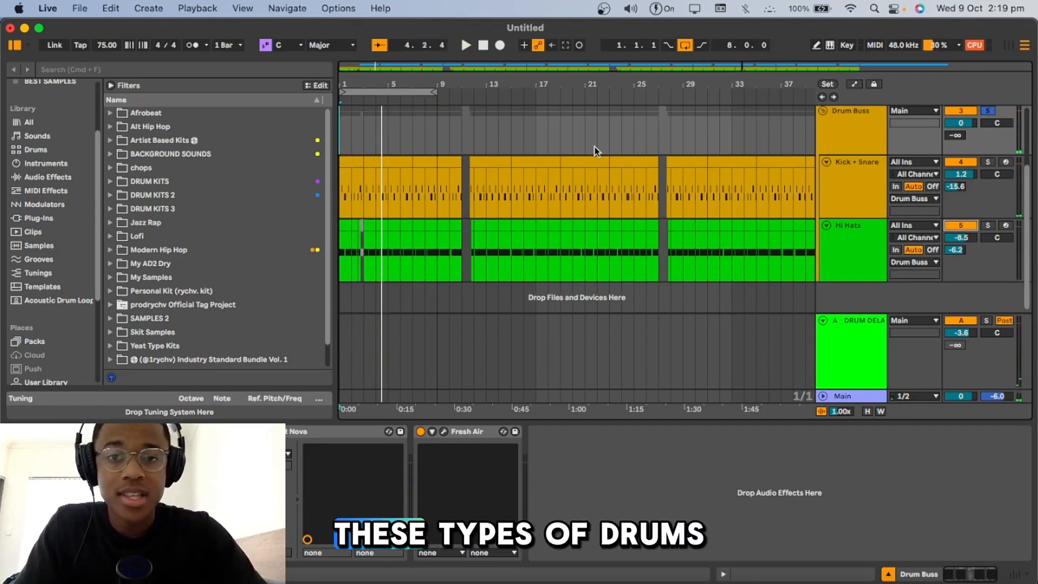
pyautogui.scroll(5, 397, 218)
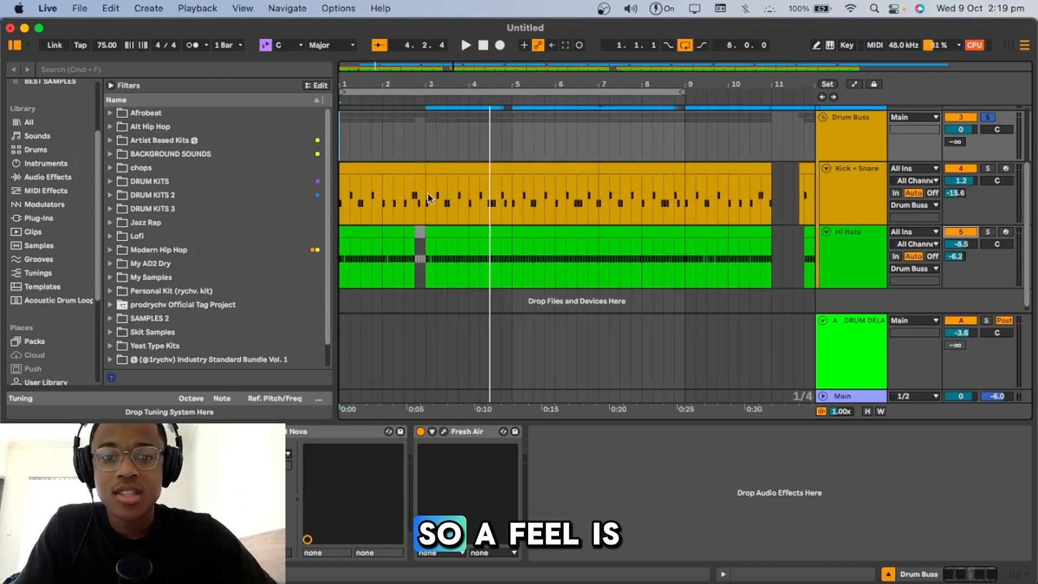
pyautogui.click(415, 204)
pyautogui.scroll(4, 414, 206)
pyautogui.press('space')
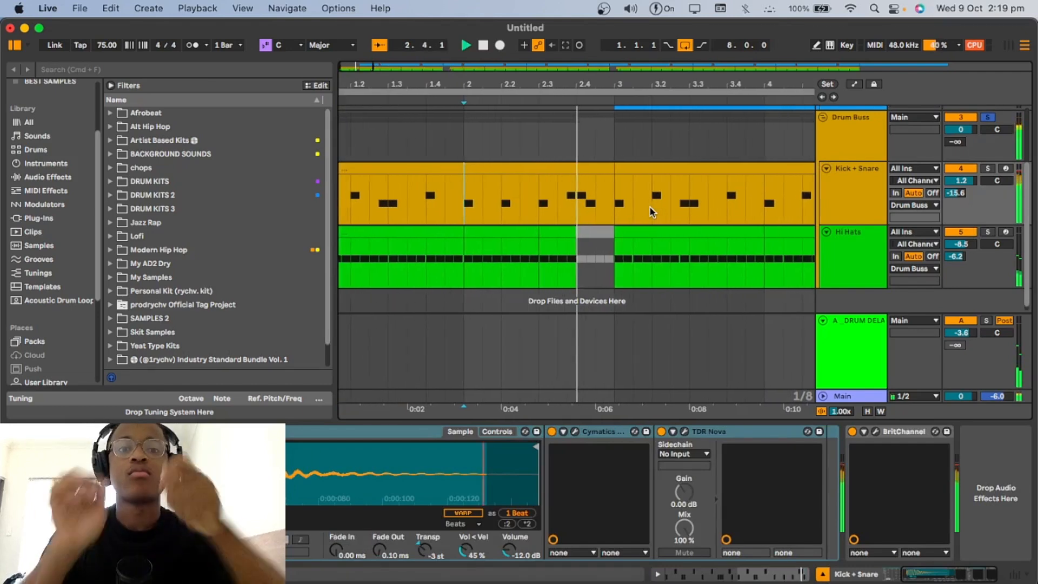
pyautogui.scroll(-5, 650, 207)
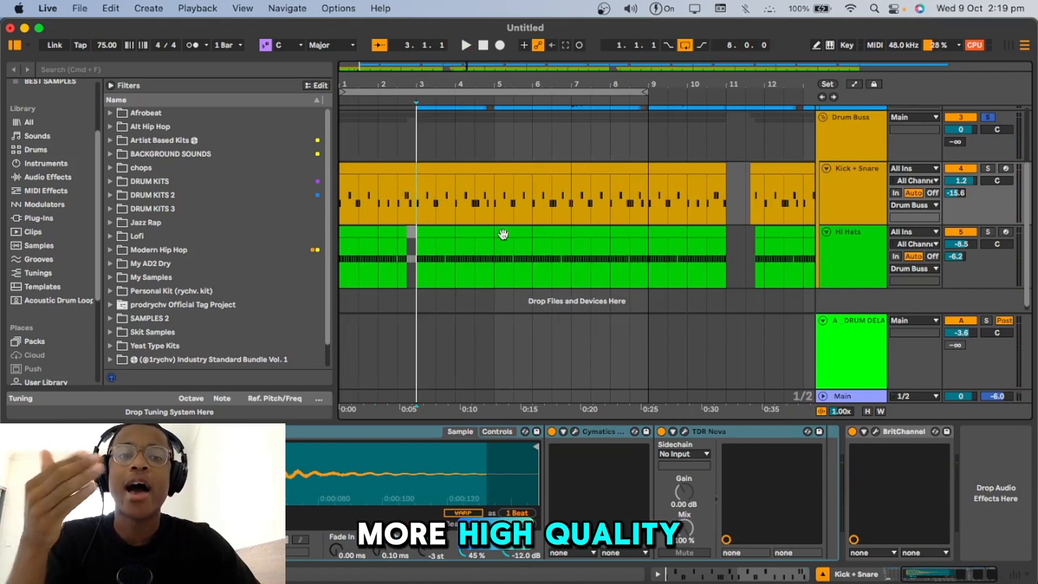
# Step: Examine the samples and effects on the Kick + Snare track, and return the playback position to bar 1 on the Drum Buss
pyautogui.doubleClick(836, 195)
pyautogui.hscroll(-4, 360, 490)
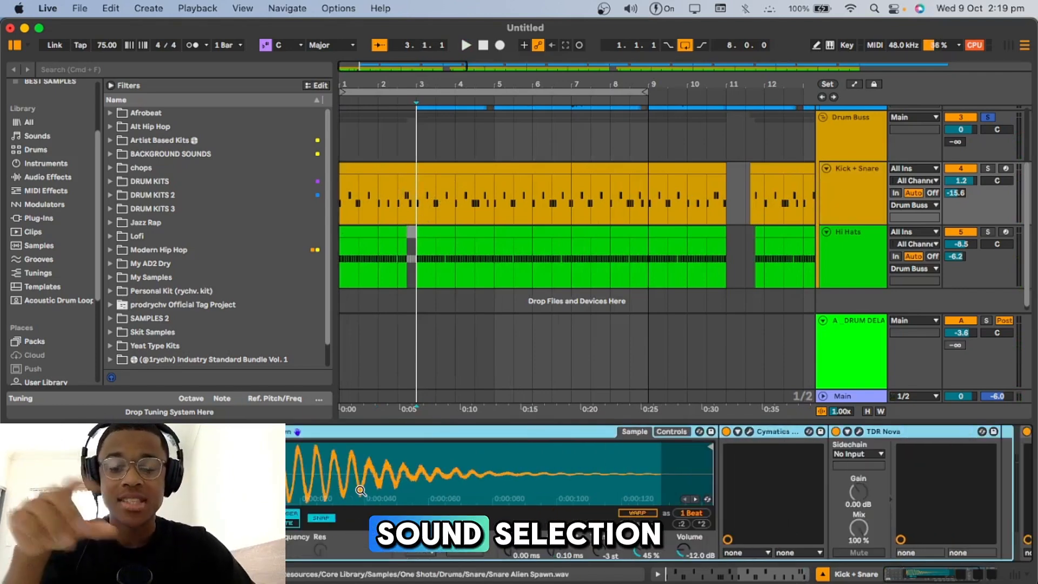
pyautogui.hscroll(5, 378, 487)
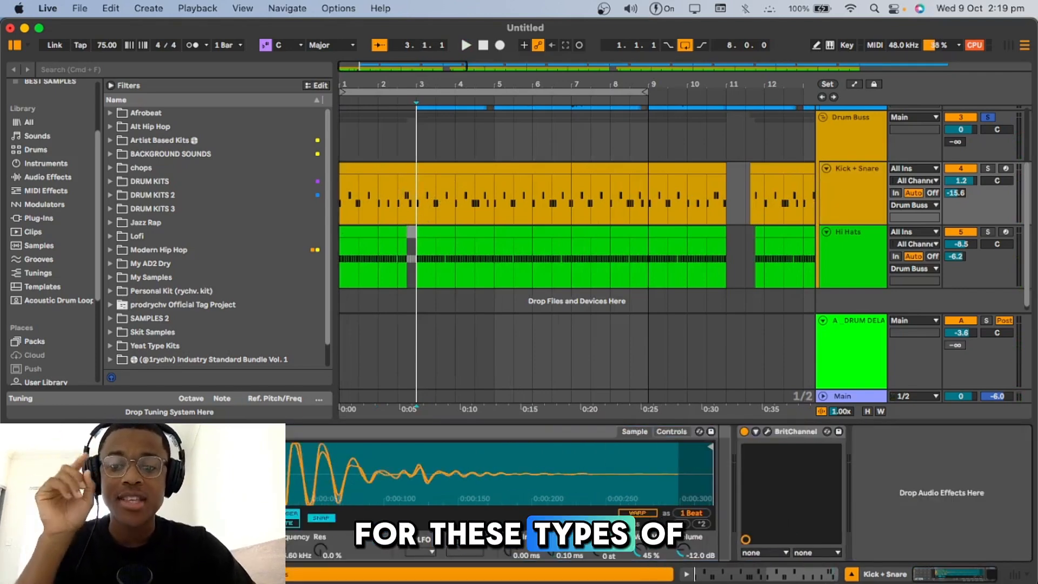
pyautogui.click(342, 145)
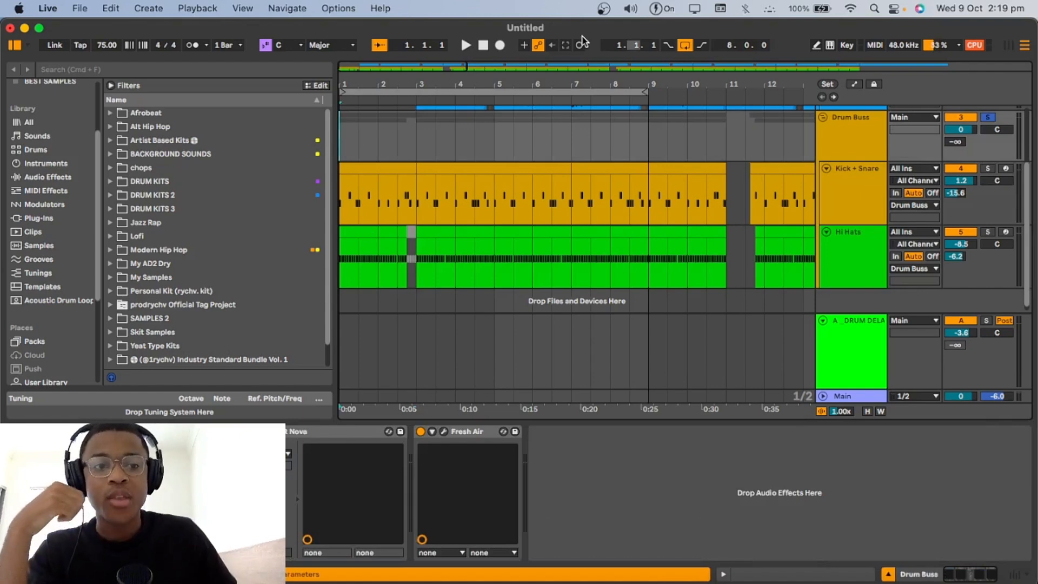
# Step: Switch on the DRUM DELAY return, solo the Drum Buss and play the drums from bar 1
pyautogui.click(665, 230)
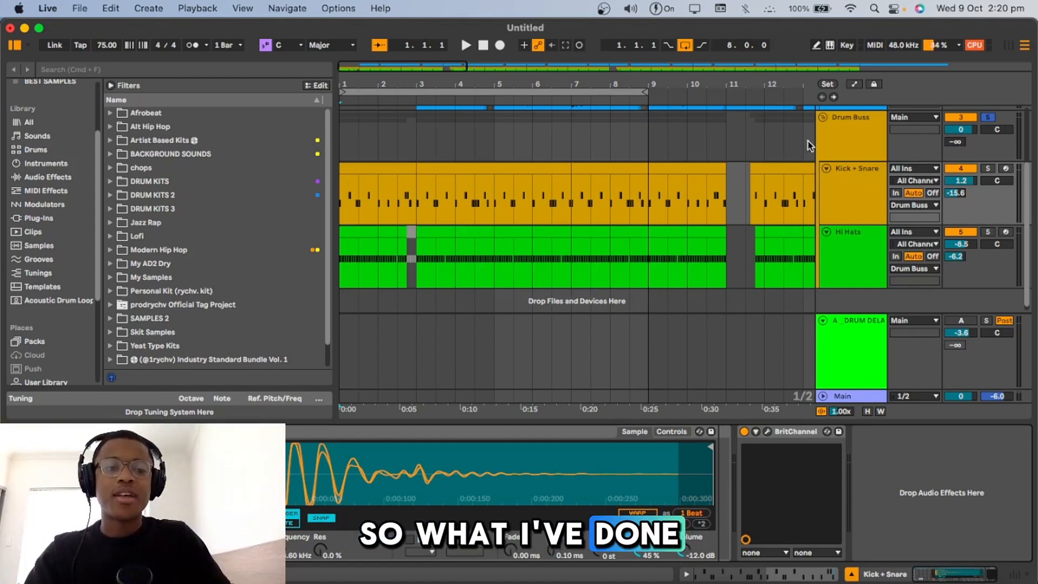
pyautogui.click(849, 337)
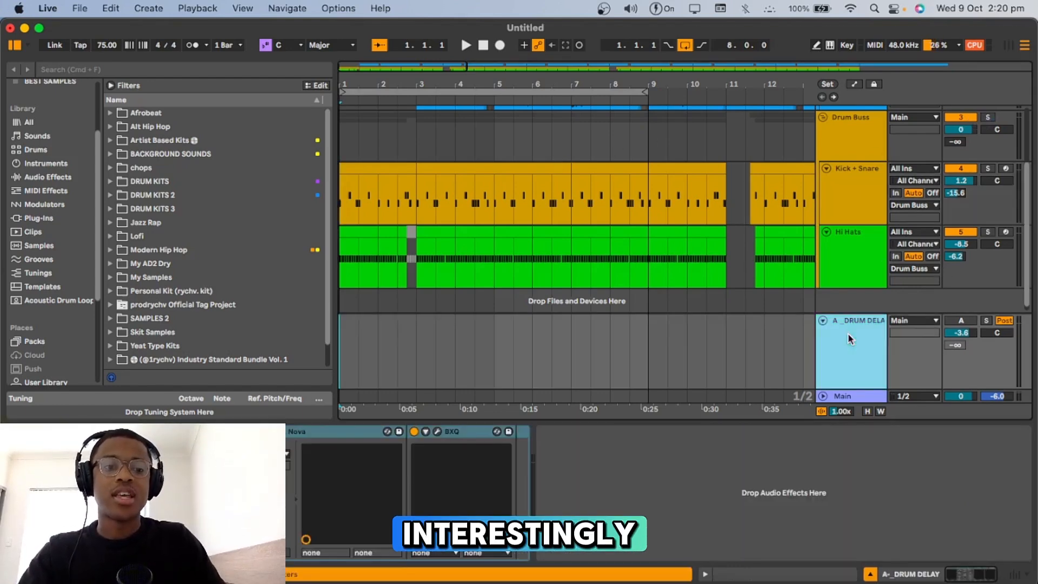
pyautogui.click(960, 321)
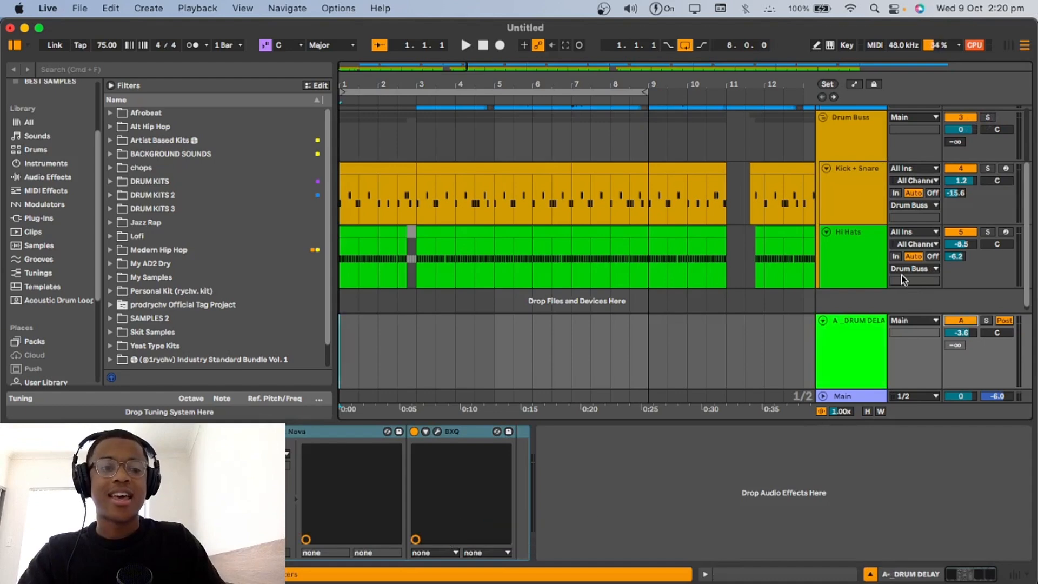
pyautogui.click(987, 117)
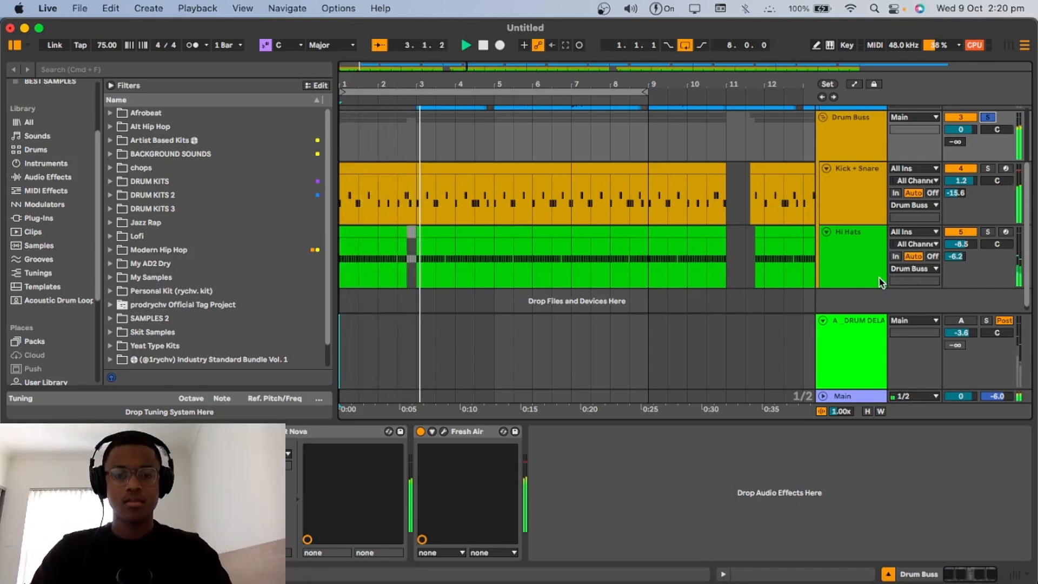
pyautogui.press('XF86AudioRaiseVolume')
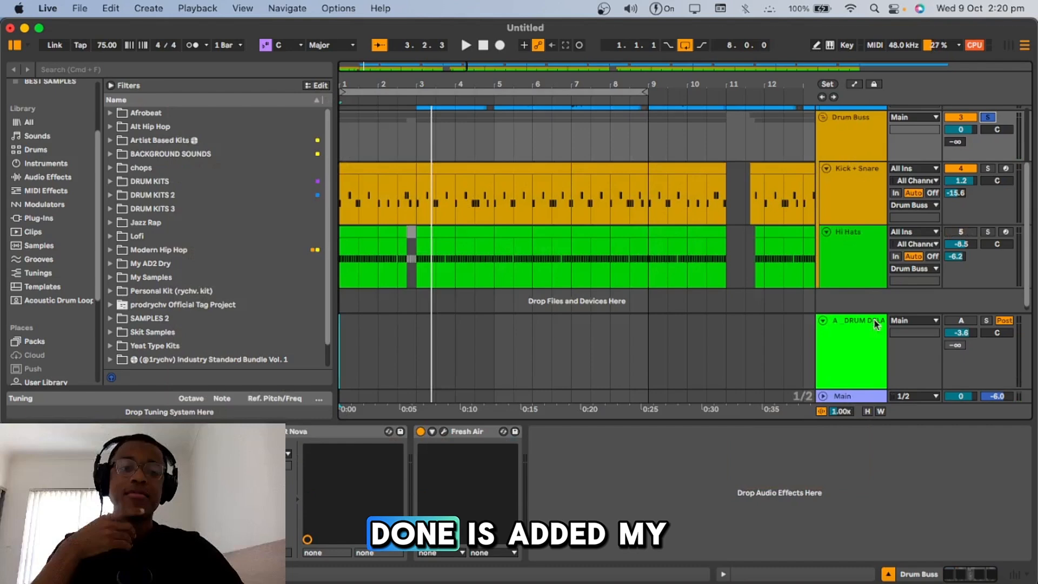
# Step: Solo the DRUM DELAY return, play it from bar 1 and open its Baby Comeback delay plug-in
pyautogui.click(872, 323)
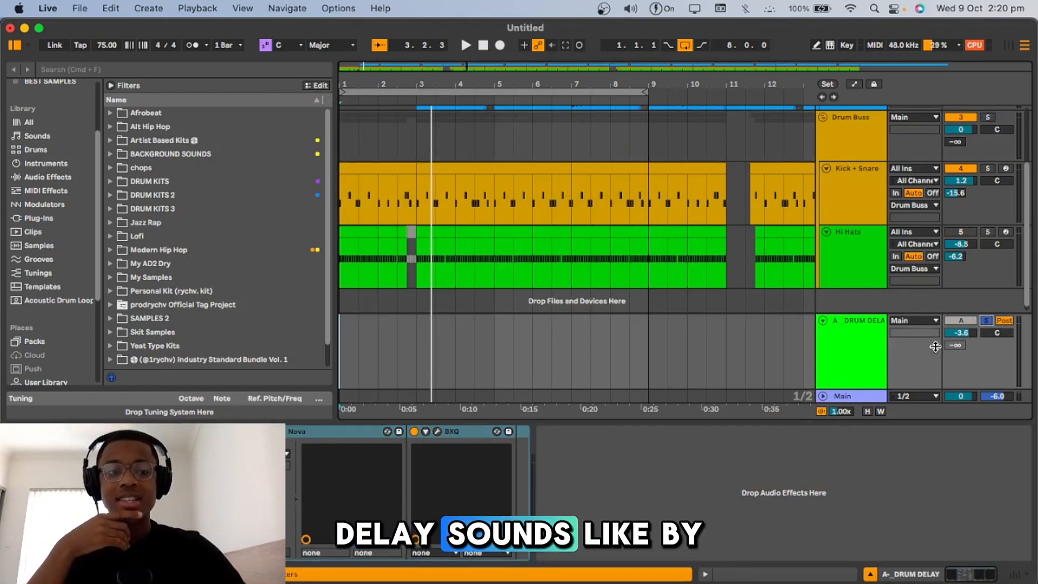
pyautogui.press('space')
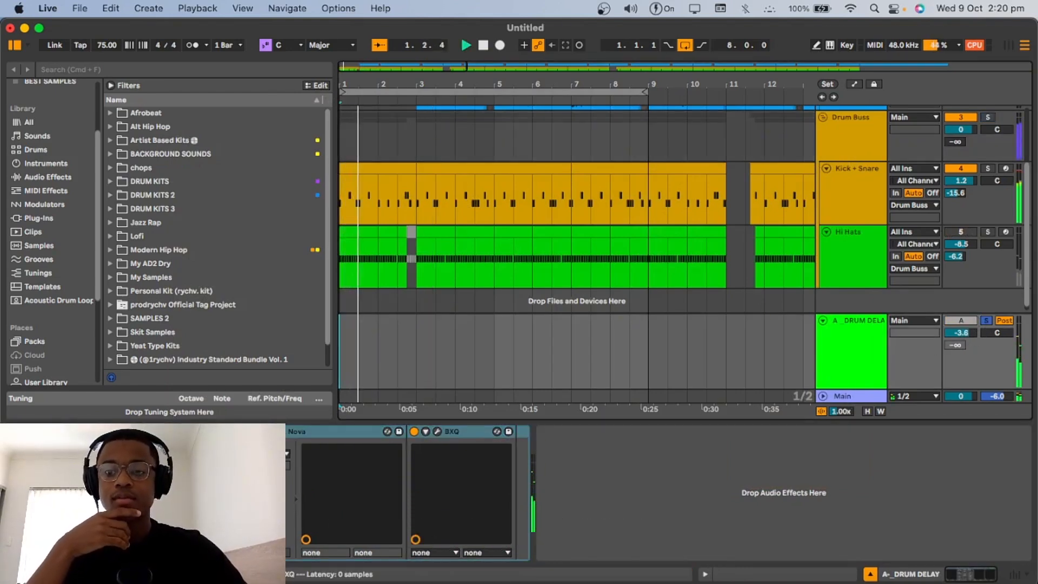
pyautogui.click(210, 431)
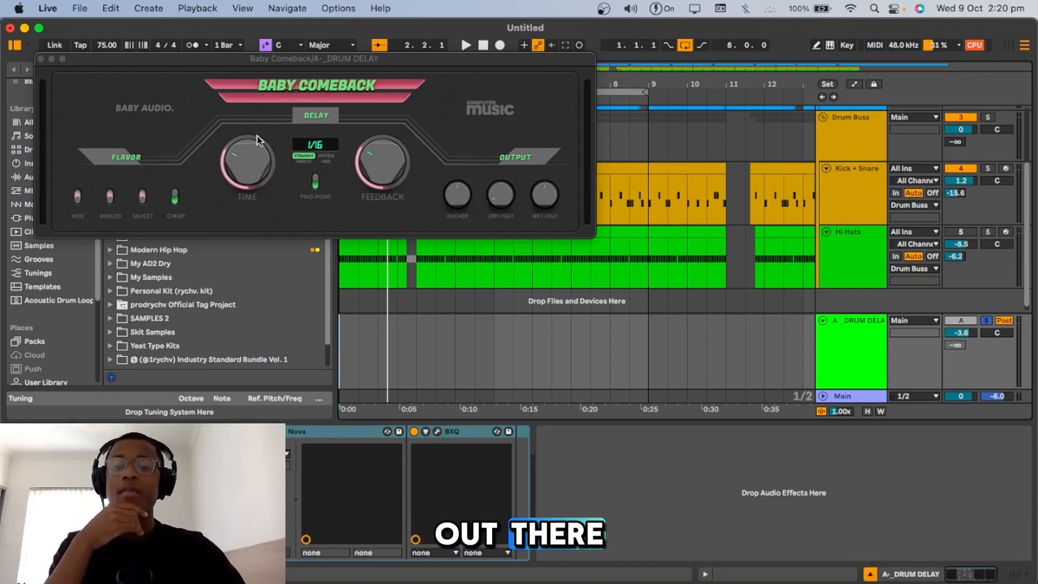
# Step: Try the ping-pong switch in Baby Comeback and unsolo the DRUM DELAY return
pyautogui.moveTo(242, 58); pyautogui.dragTo(282, 56)
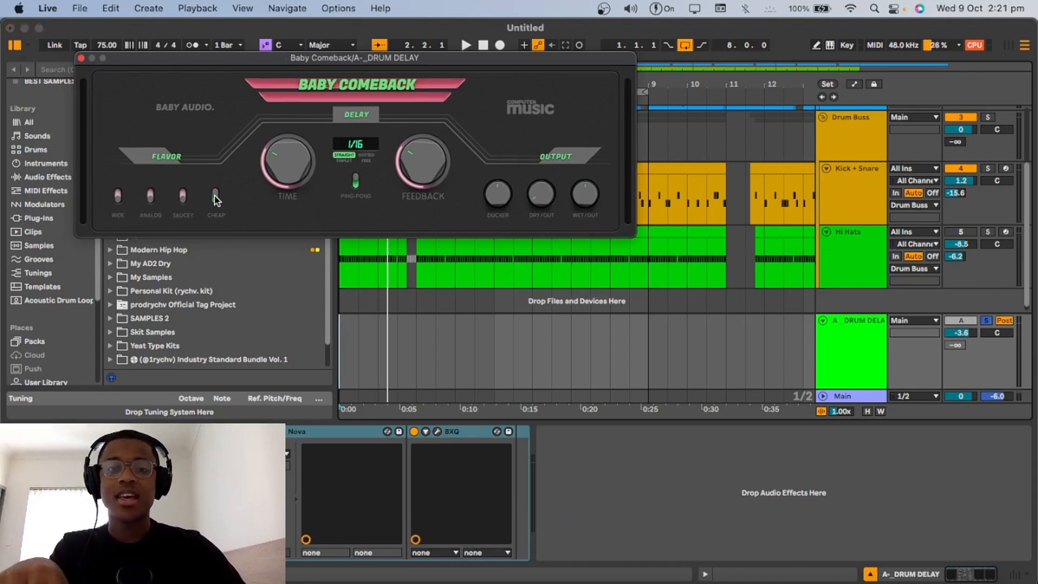
pyautogui.click(355, 180)
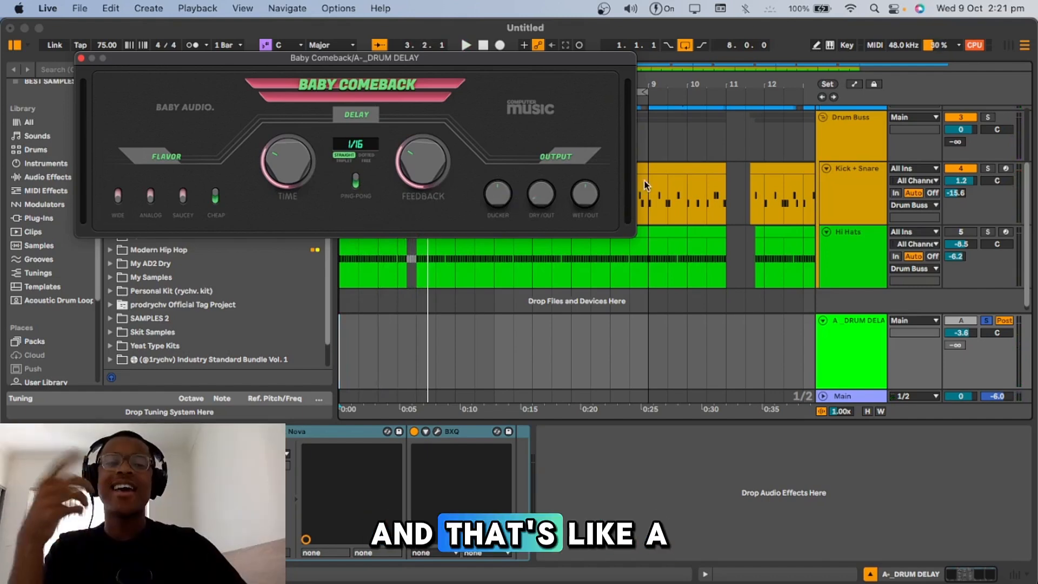
pyautogui.click(985, 321)
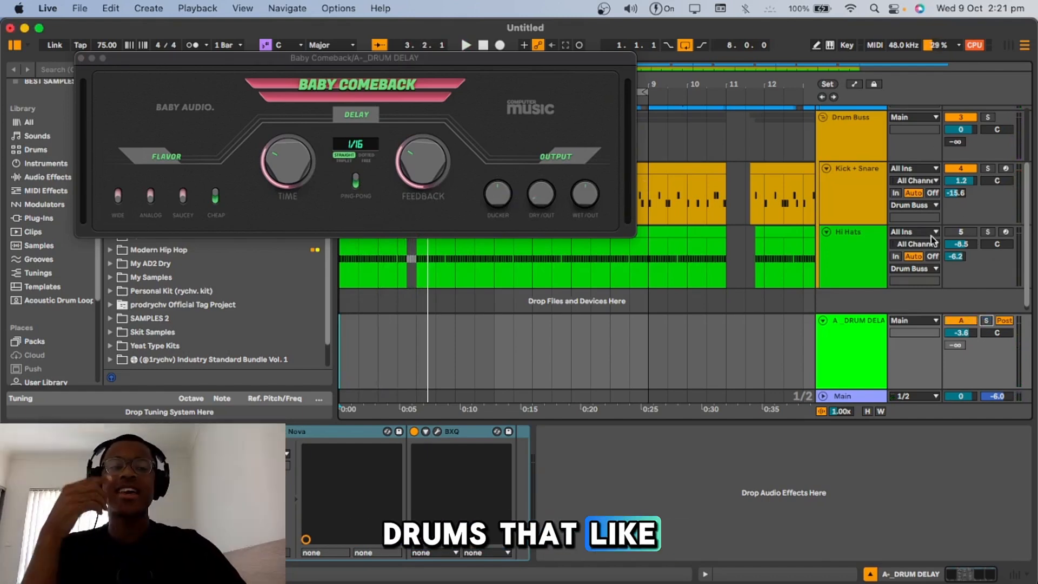
# Step: Reactivate the Hi Hats track, solo the Drum Buss and play the full drum groove from bar 1
pyautogui.scroll(2, 933, 240)
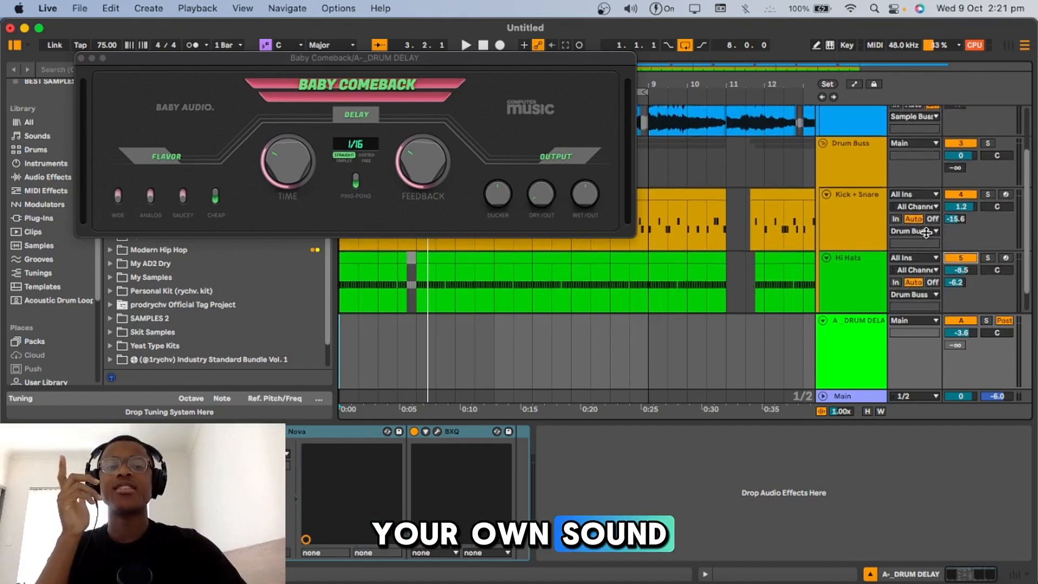
pyautogui.scroll(4, 925, 232)
pyautogui.click(831, 215)
pyautogui.press('space')
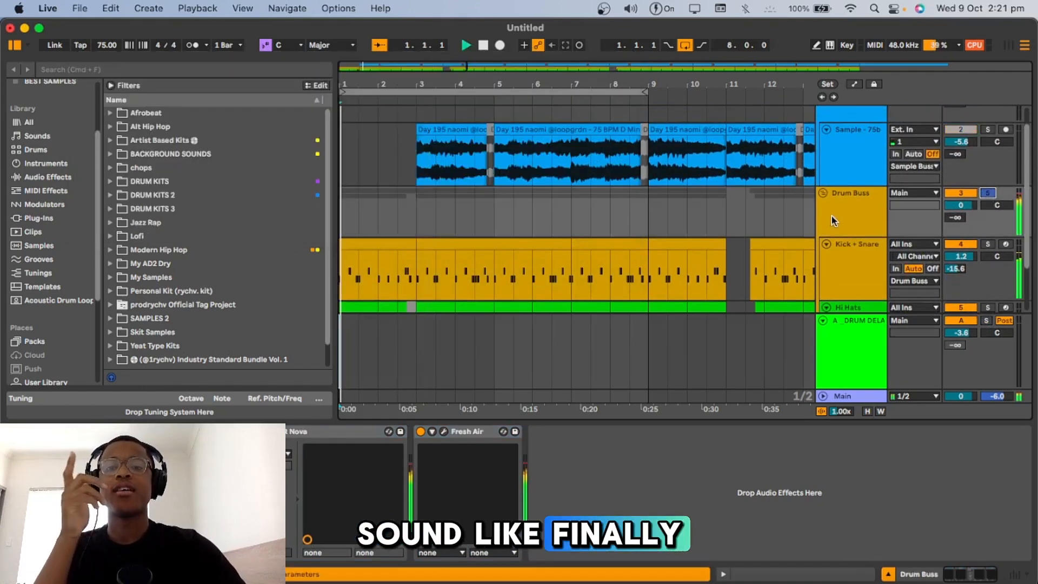
pyautogui.scroll(-6, 671, 231)
pyautogui.press('XF86AudioRaiseVolume')
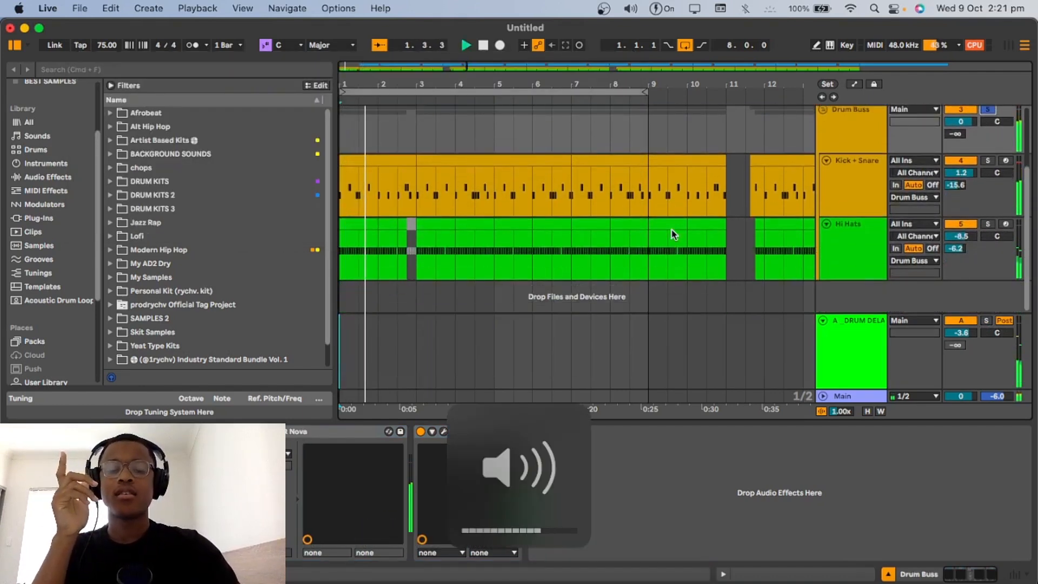
pyautogui.press('+')
pyautogui.press('+')
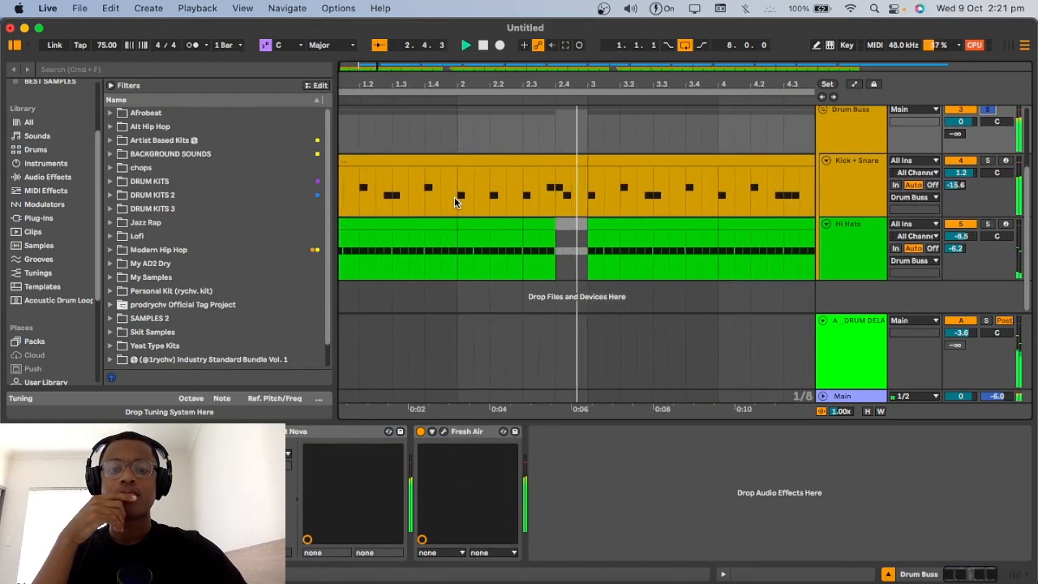
pyautogui.press('-')
pyautogui.press('-')
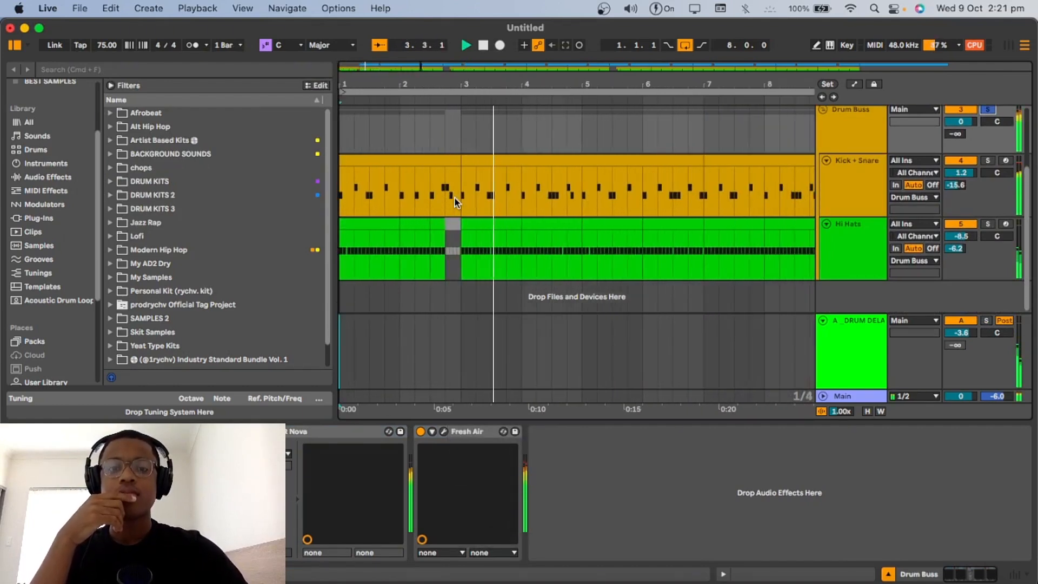
pyautogui.press('-')
pyautogui.press('-')
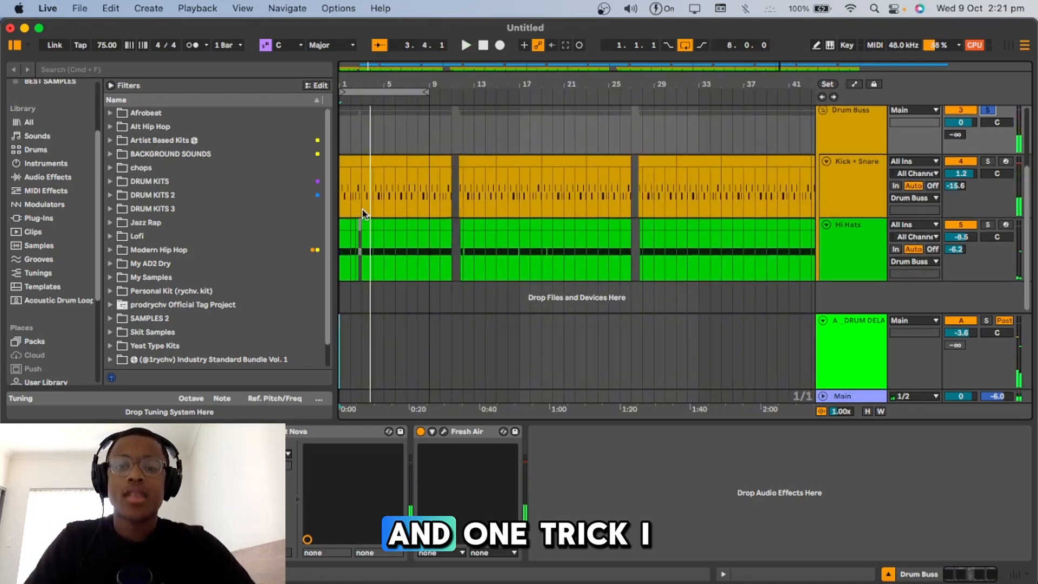
# Step: Set the arrangement loop over the sample clips from bar 3 to bar 11
pyautogui.scroll(3, 460, 211)
pyautogui.scroll(-4, 464, 211)
pyautogui.scroll(4, 402, 173)
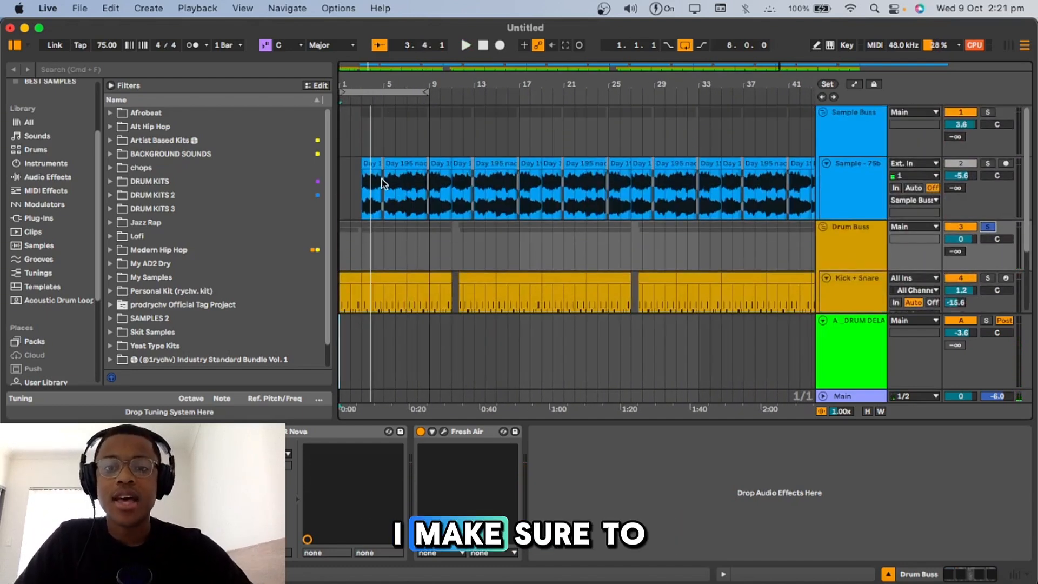
pyautogui.scroll(3, 381, 182)
pyautogui.hscroll(-3, 382, 183)
pyautogui.scroll(-1, 383, 183)
pyautogui.moveTo(396, 184); pyautogui.dragTo(567, 191)
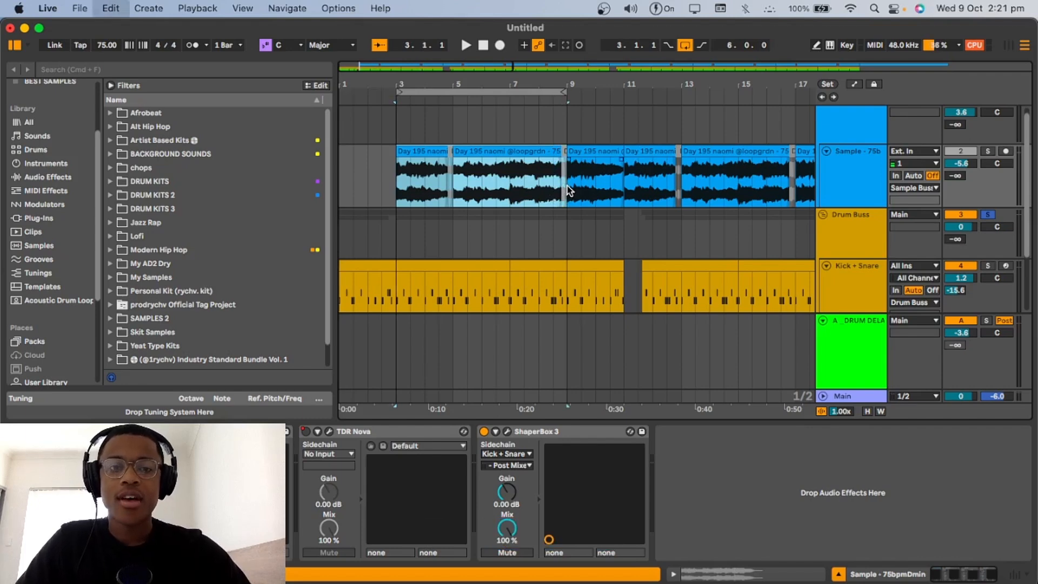
pyautogui.scroll(-4, 566, 190)
pyautogui.scroll(2, 566, 189)
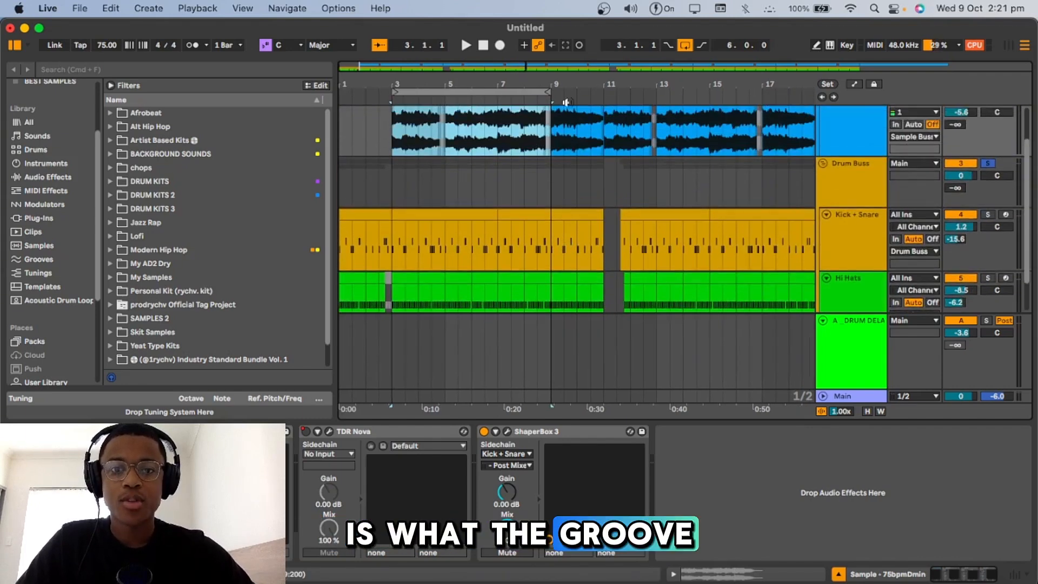
pyautogui.moveTo(550, 92)
pyautogui.mouseDown()
pyautogui.moveTo(604, 92)
pyautogui.moveTo(564, 87)
pyautogui.mouseUp()
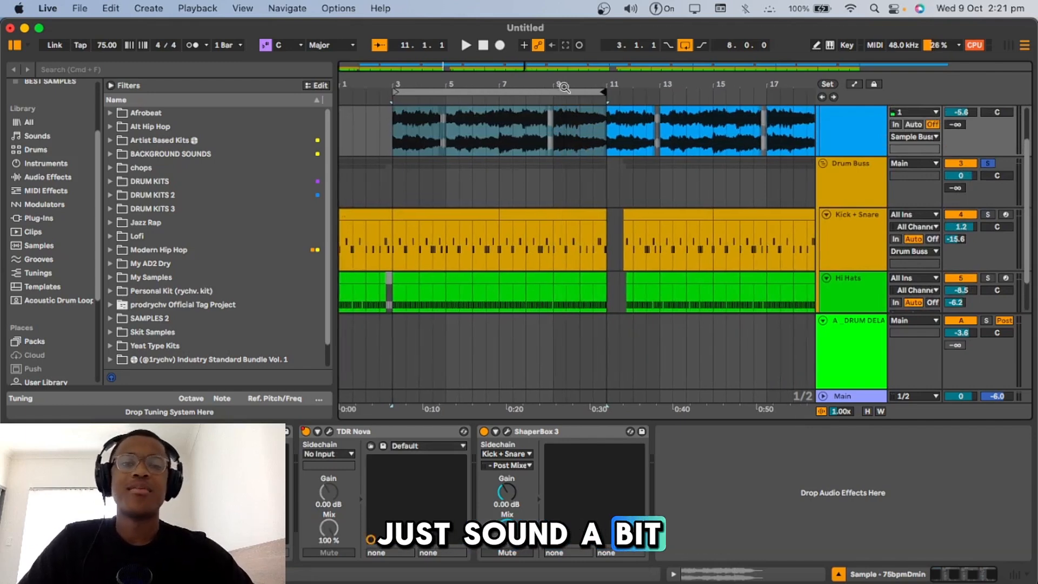
# Step: Activate the Sample track, solo the Sample Buss instead of the Drum Buss and play the sample from bar 3
pyautogui.click(407, 181)
pyautogui.scroll(2, 393, 182)
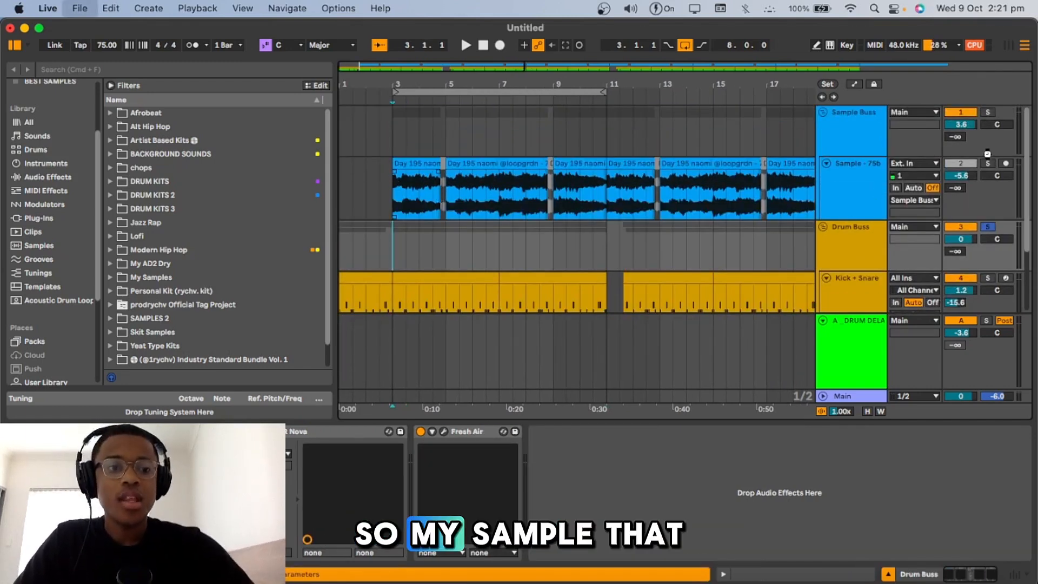
pyautogui.click(989, 113)
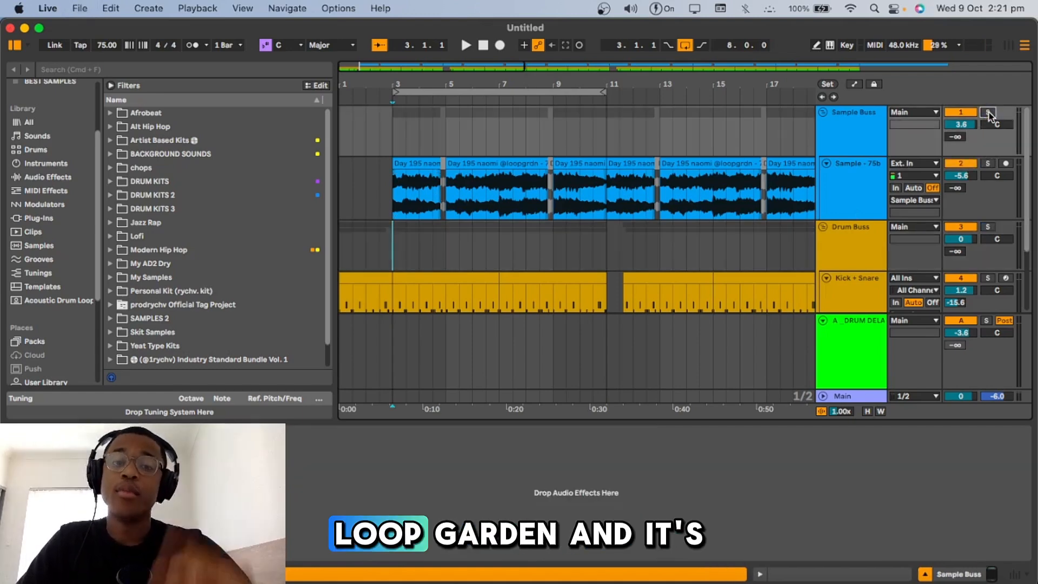
pyautogui.click(392, 140)
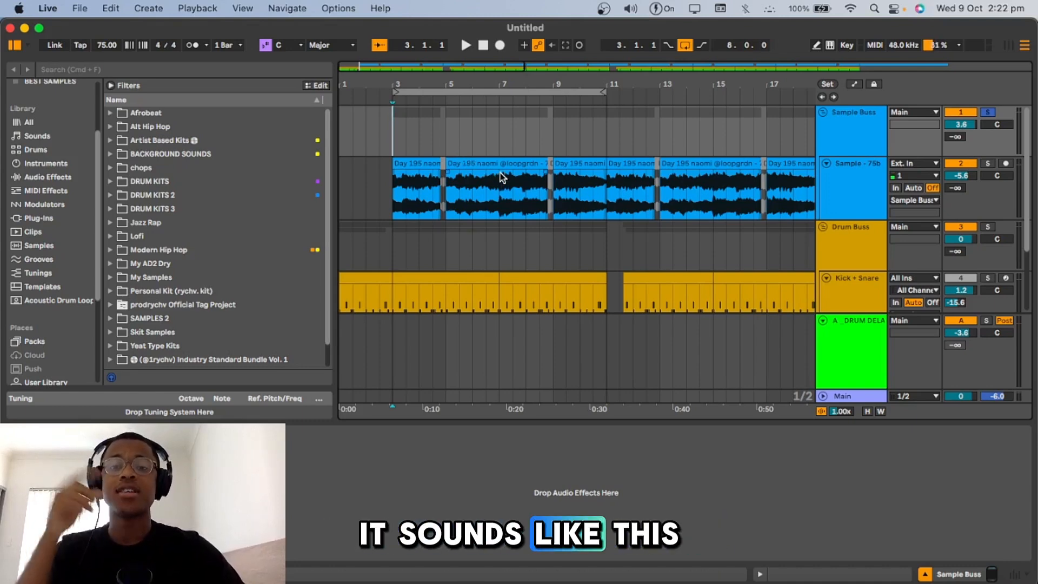
pyautogui.press('space')
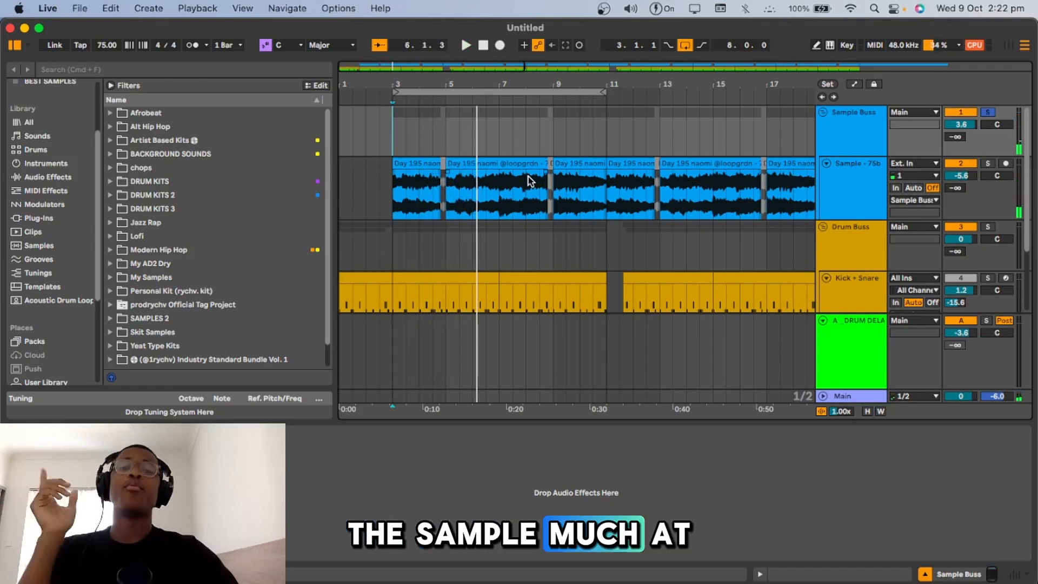
# Step: Select the muted gap between the first two sample clips before bar 5, and return the playback position to bar 3
pyautogui.scroll(5, 420, 208)
pyautogui.scroll(-2, 420, 208)
pyautogui.hscroll(-3, 421, 207)
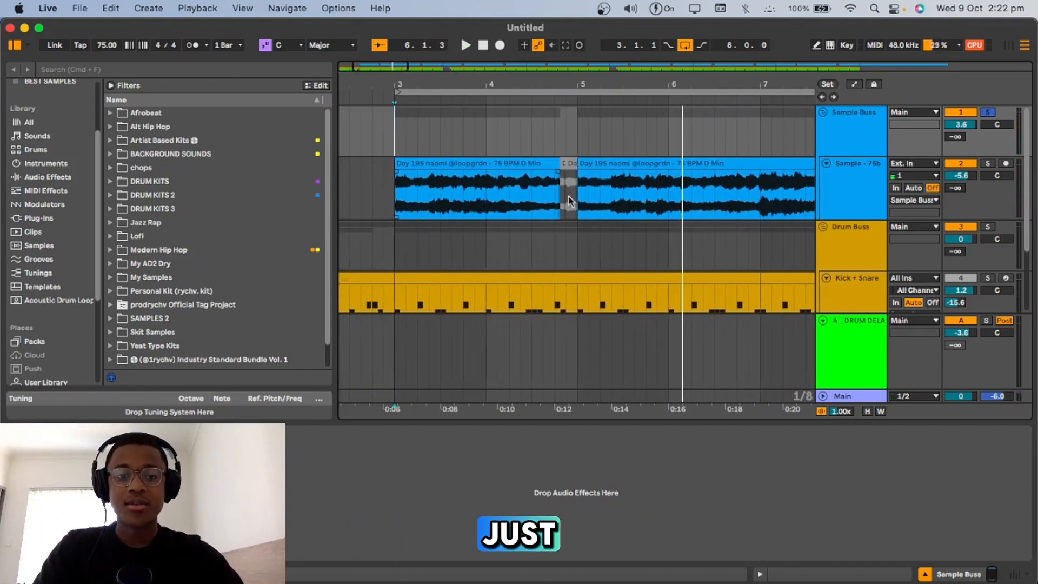
pyautogui.scroll(4, 570, 201)
pyautogui.moveTo(527, 201); pyautogui.dragTo(579, 204)
pyautogui.scroll(-8, 459, 151)
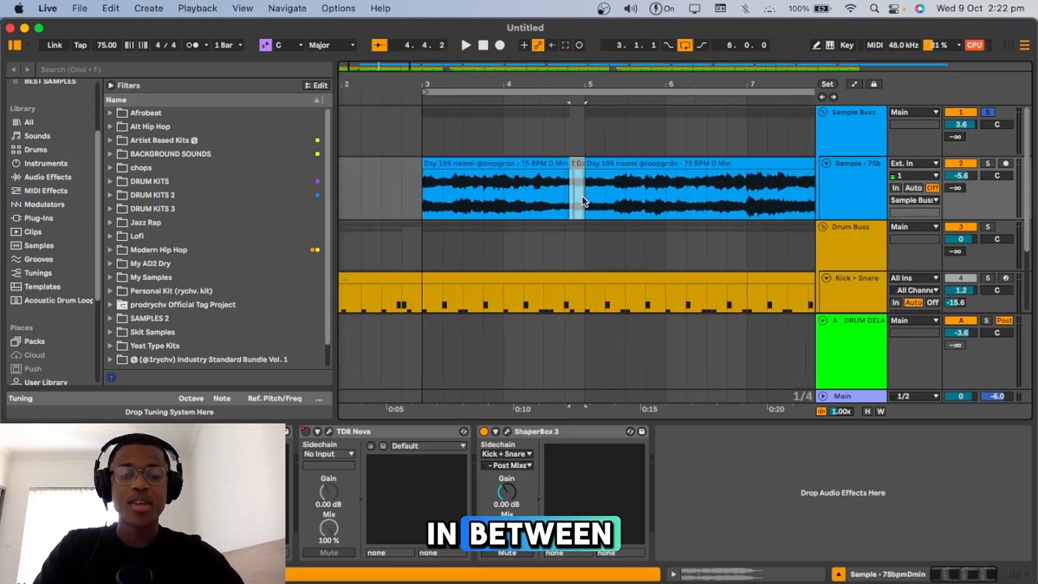
pyautogui.click(395, 134)
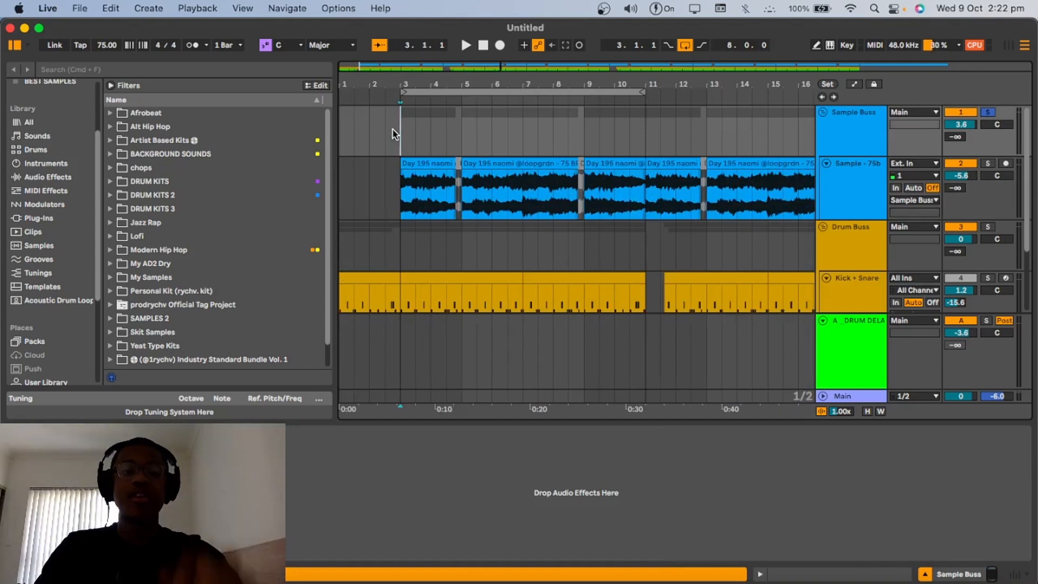
# Step: Remove the solo from the Sample Buss and play the sample together with the drums from just after bar 3
pyautogui.click(415, 150)
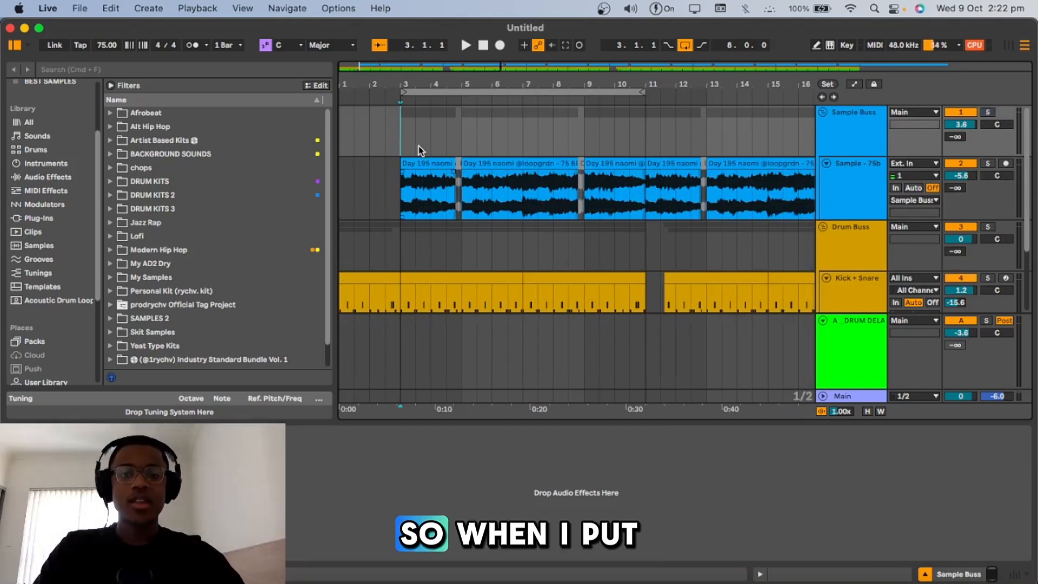
pyautogui.scroll(-5, 412, 151)
pyautogui.scroll(5, 680, 206)
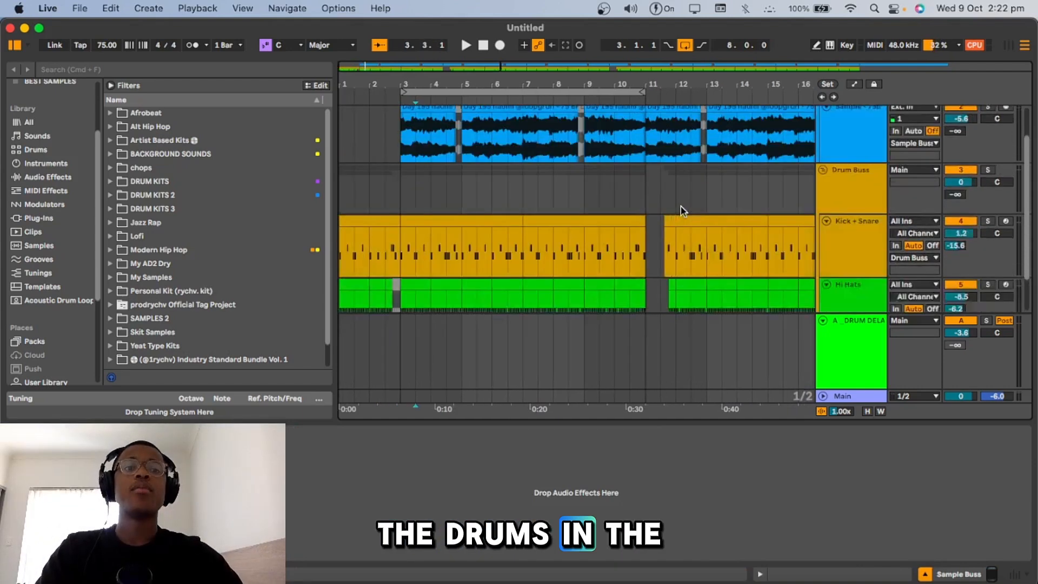
pyautogui.press('space')
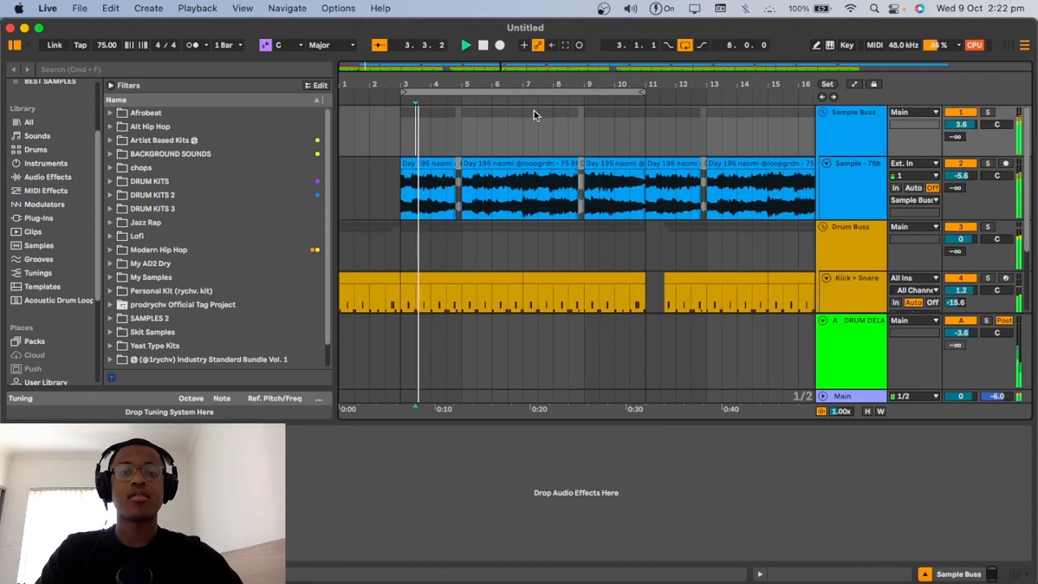
# Step: Play the full beat from bar 1 at a higher system volume and hide the device view
pyautogui.press('space')
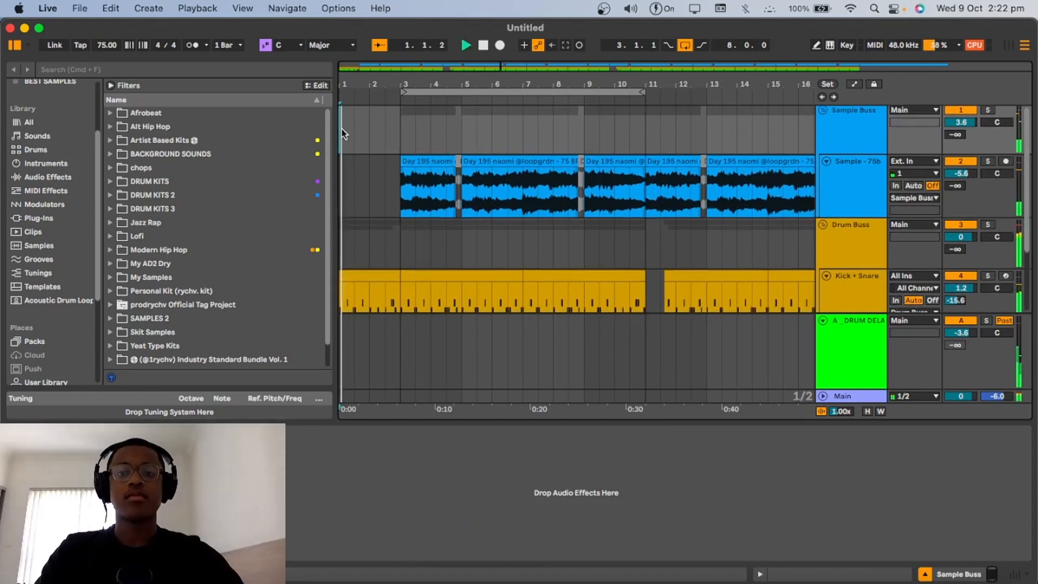
pyautogui.press('XF86AudioRaiseVolume')
pyautogui.scroll(-5, 563, 186)
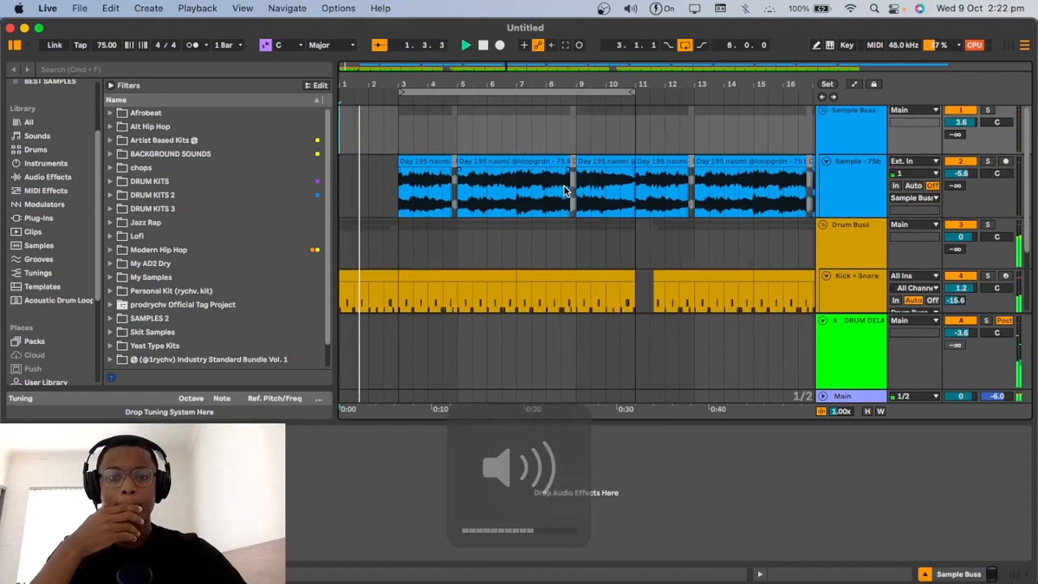
pyautogui.click(925, 574)
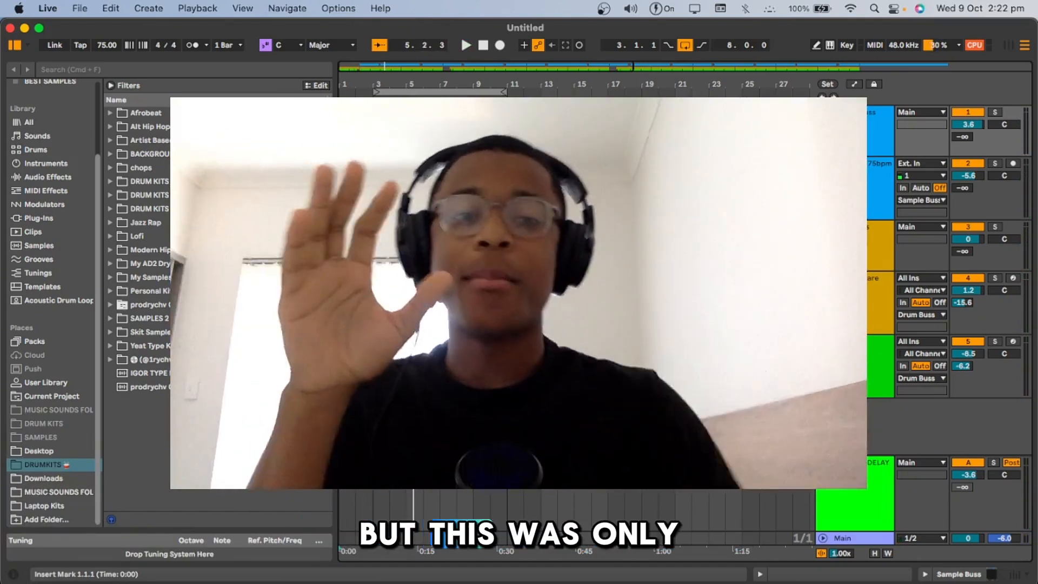
# Step: Solo the Sample Buss and play the sample on its own, moving the playback start from bar 1 to bar 3
pyautogui.click(870, 274)
pyautogui.click(877, 368)
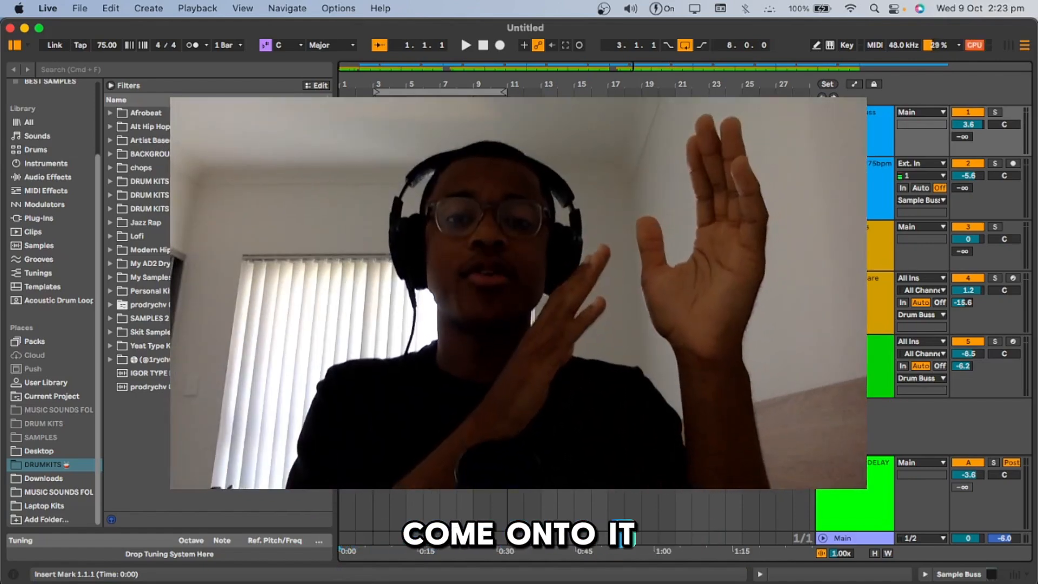
pyautogui.click(995, 113)
pyautogui.press('space')
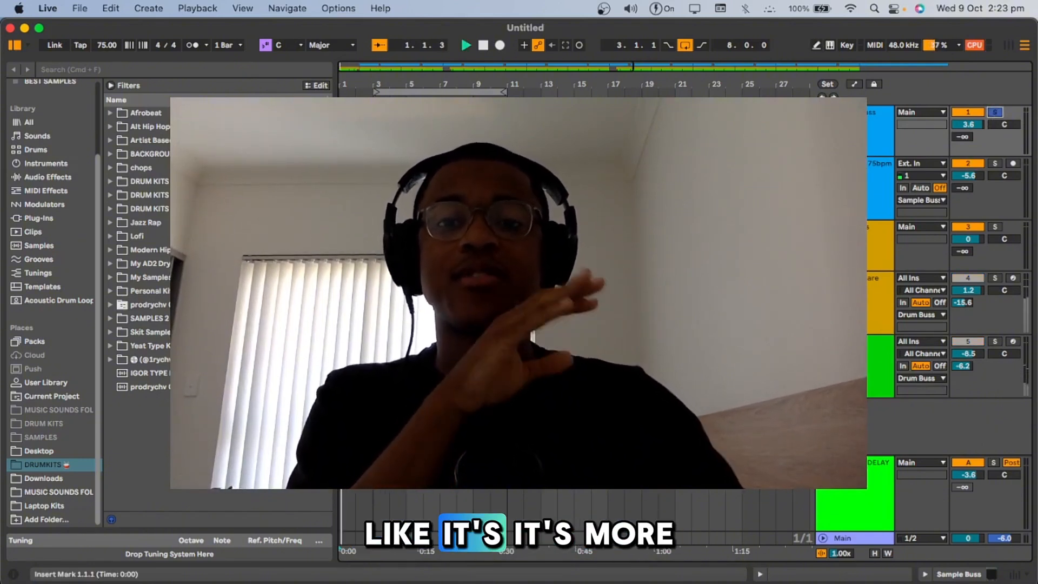
pyautogui.click(400, 163)
pyautogui.press('space')
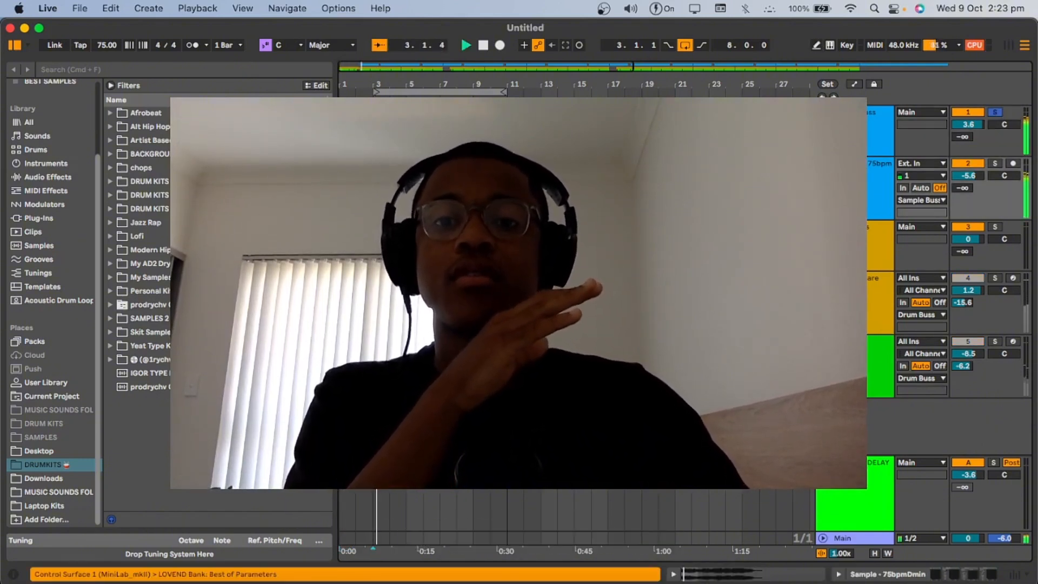
# Step: Examine the looped sample clips and the muted gaps between them from bar 3 onward
pyautogui.press('+')
pyautogui.press('+')
pyautogui.press('+')
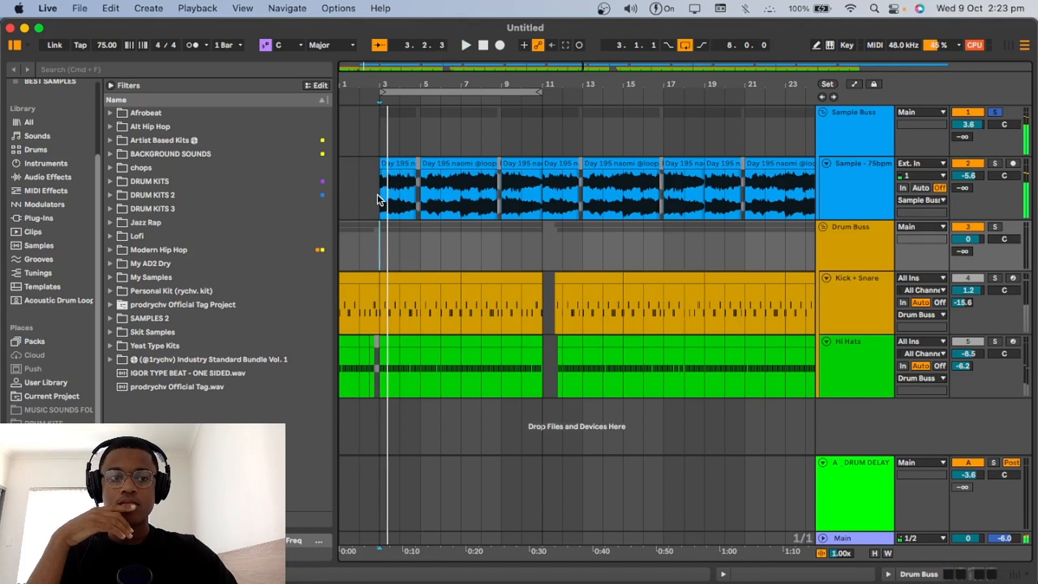
pyautogui.click(378, 170)
pyautogui.scroll(5, 379, 170)
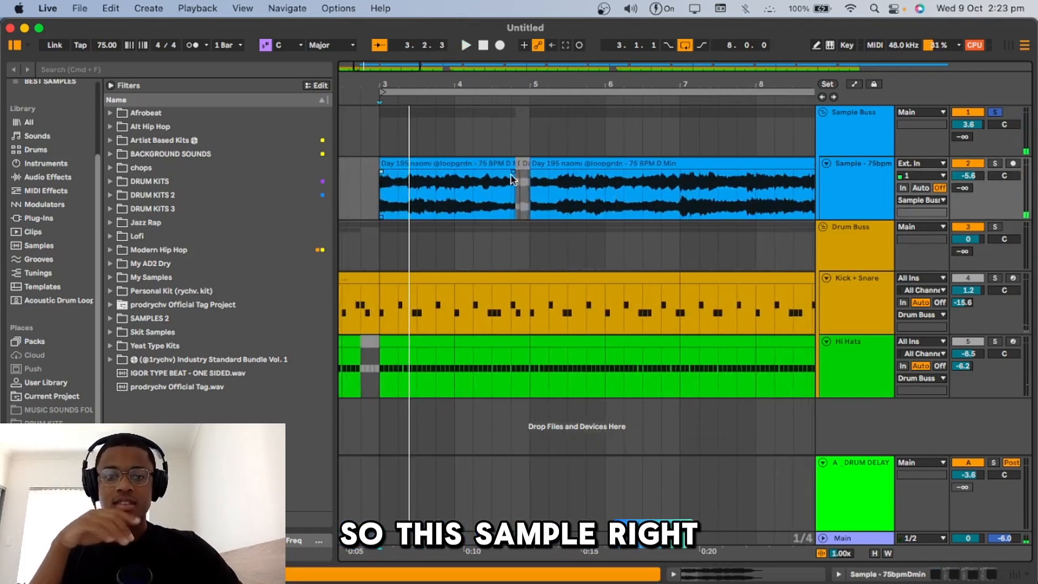
pyautogui.scroll(-3, 468, 197)
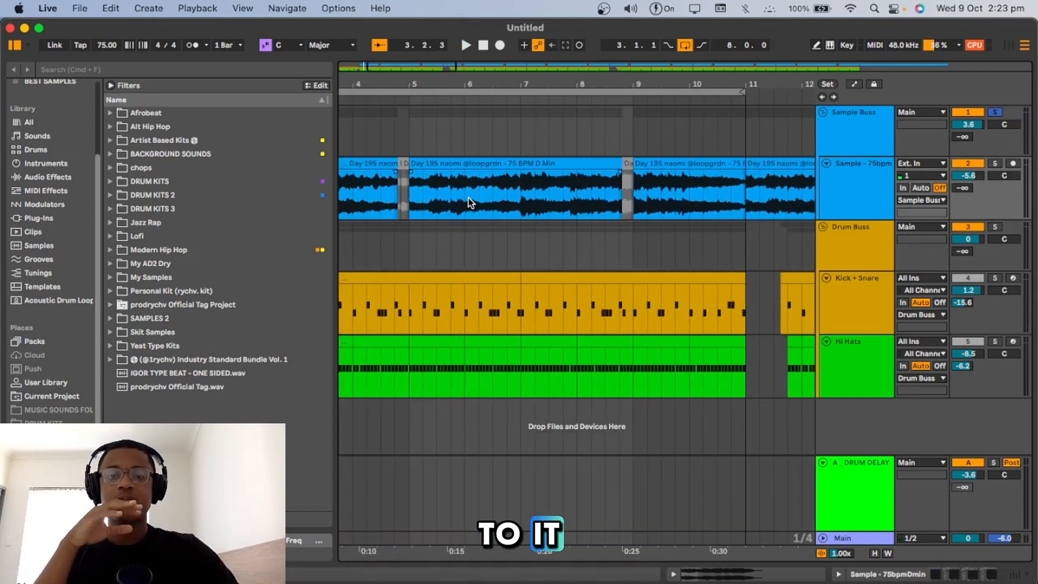
pyautogui.scroll(-5, 465, 200)
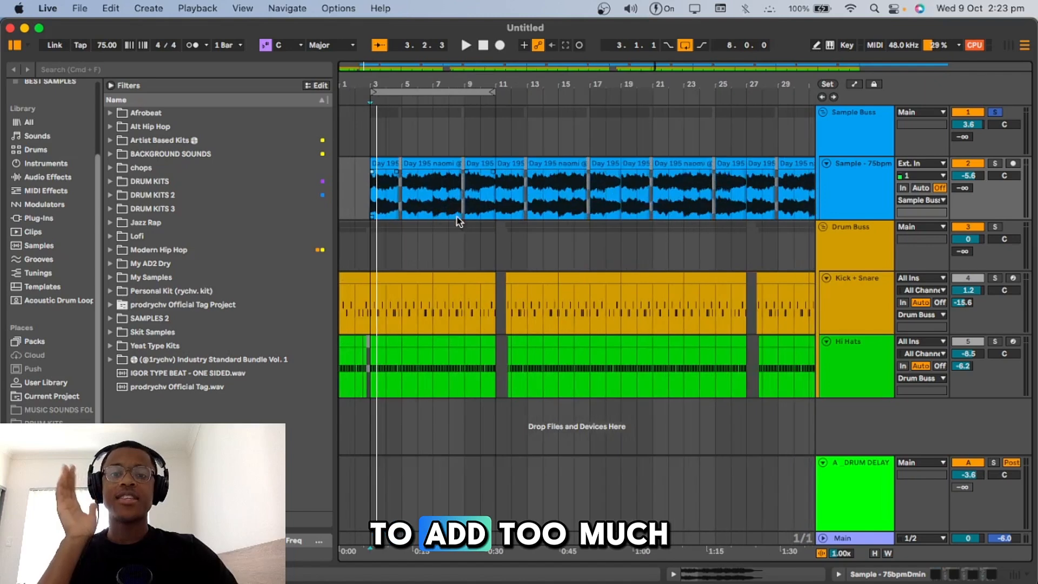
# Step: Solo the Drum Buss, play the drums alone, and clear the solo
pyautogui.click(994, 227)
pyautogui.press('space')
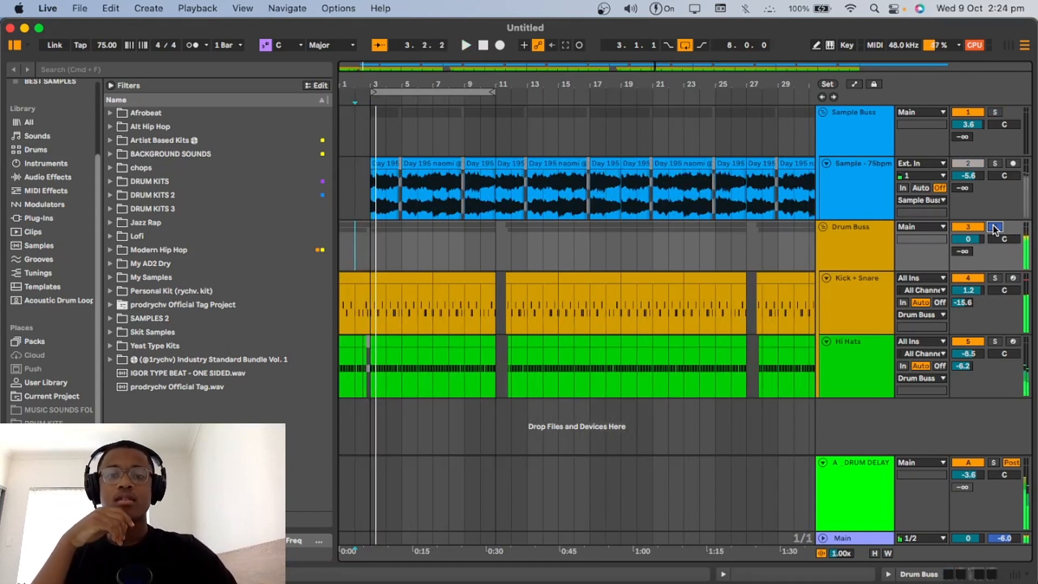
pyautogui.click(994, 227)
# Step: Set the arrangement loop from bar 1 to the end of the last sample clip and return the playback position to bar 1
pyautogui.scroll(-5, 416, 135)
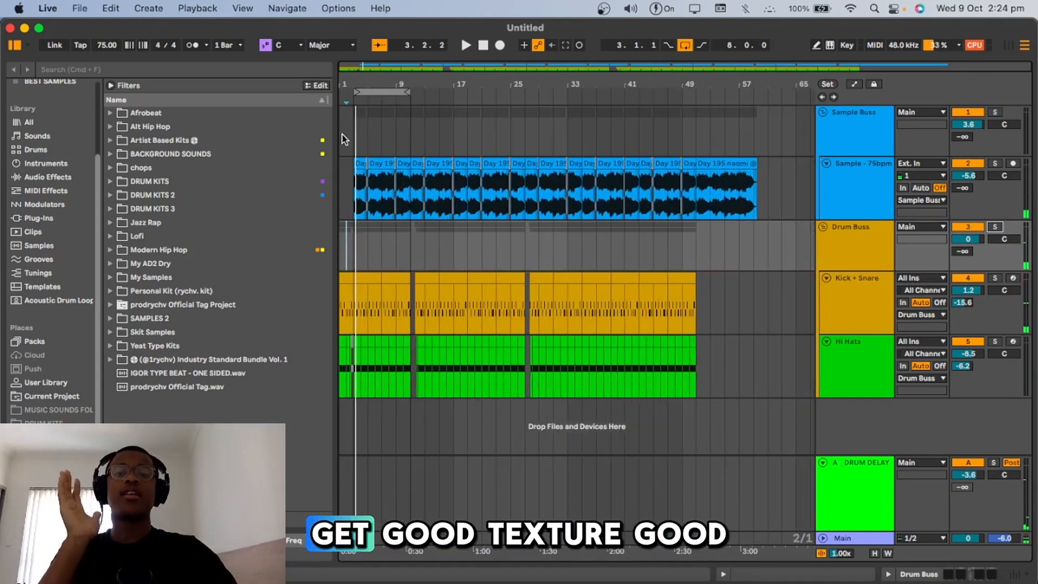
pyautogui.press('space')
pyautogui.click(345, 121)
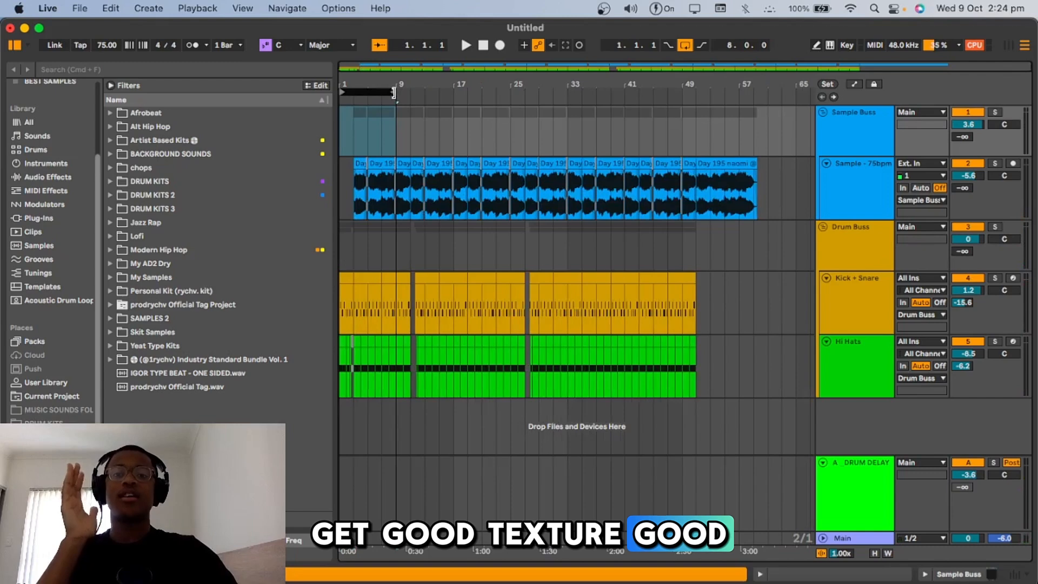
pyautogui.moveTo(394, 93); pyautogui.dragTo(753, 161)
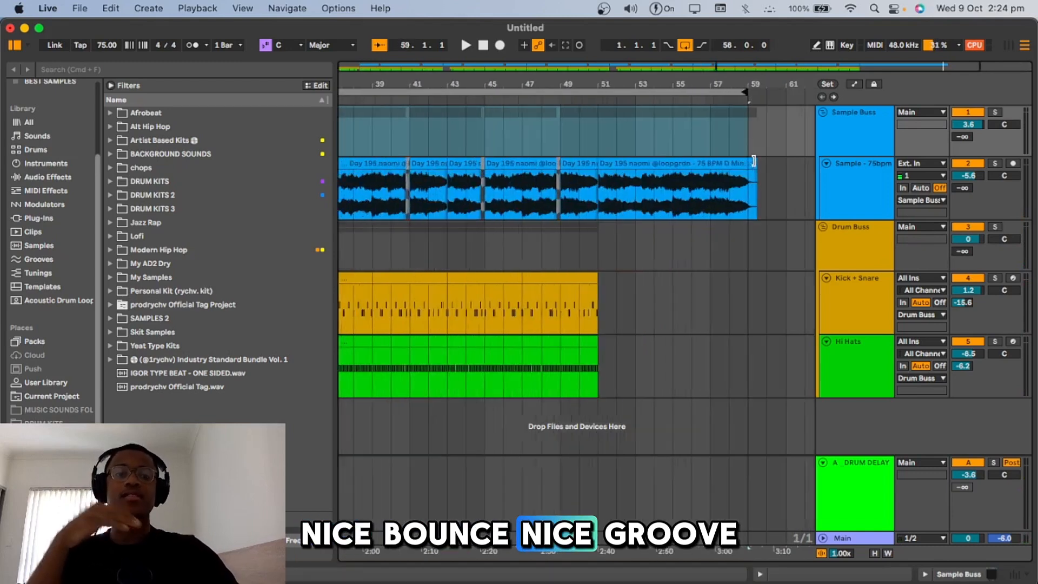
pyautogui.scroll(1, 753, 161)
pyautogui.scroll(5, 748, 124)
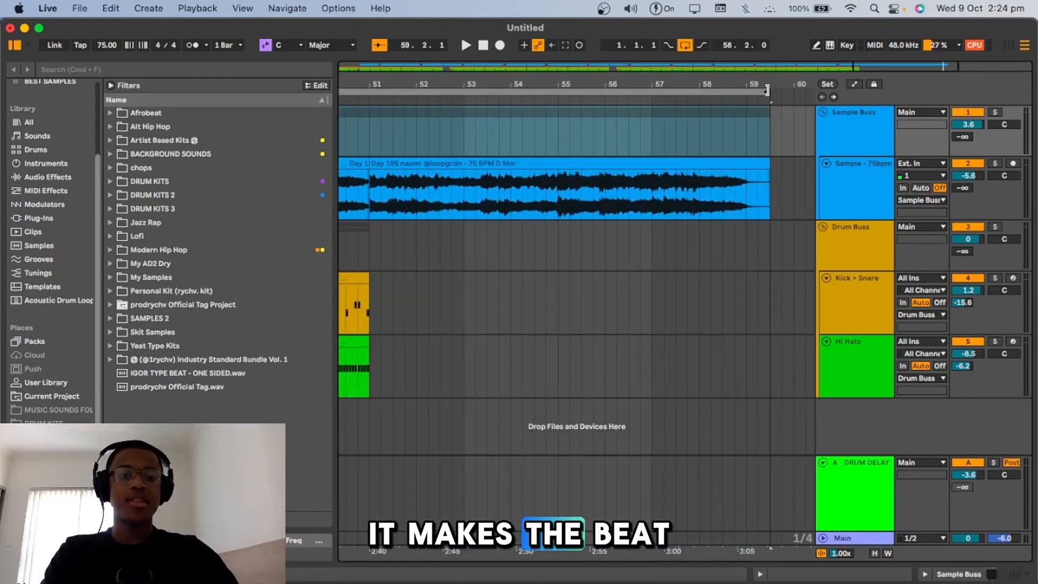
pyautogui.scroll(-5, 755, 94)
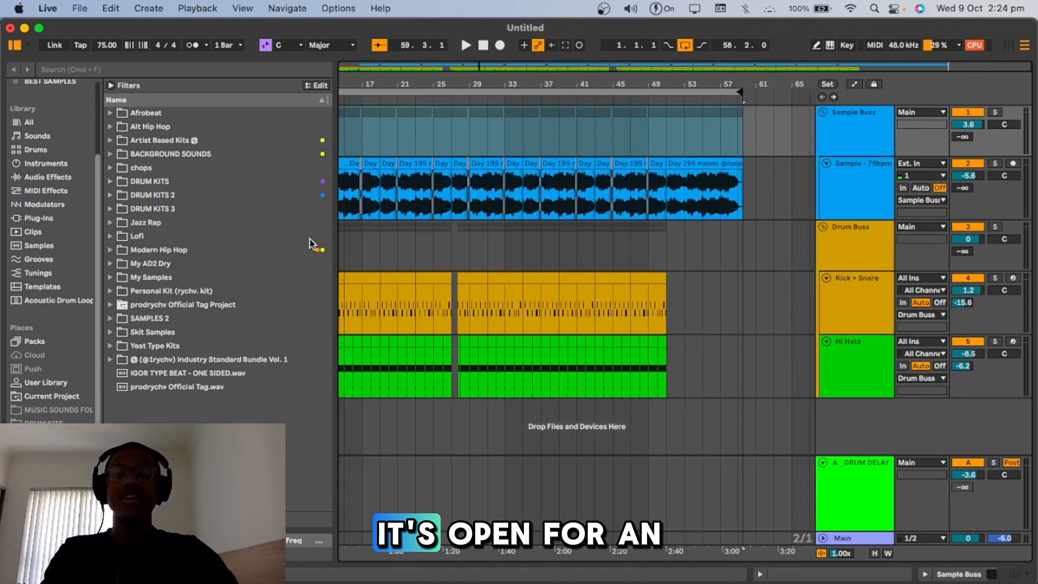
pyautogui.scroll(-2, 389, 248)
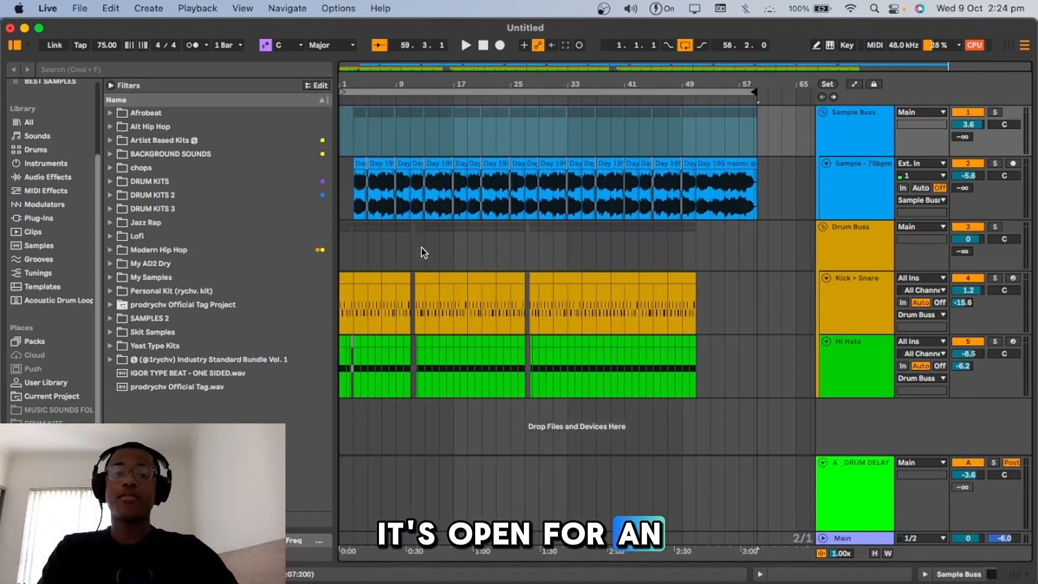
pyautogui.click(346, 138)
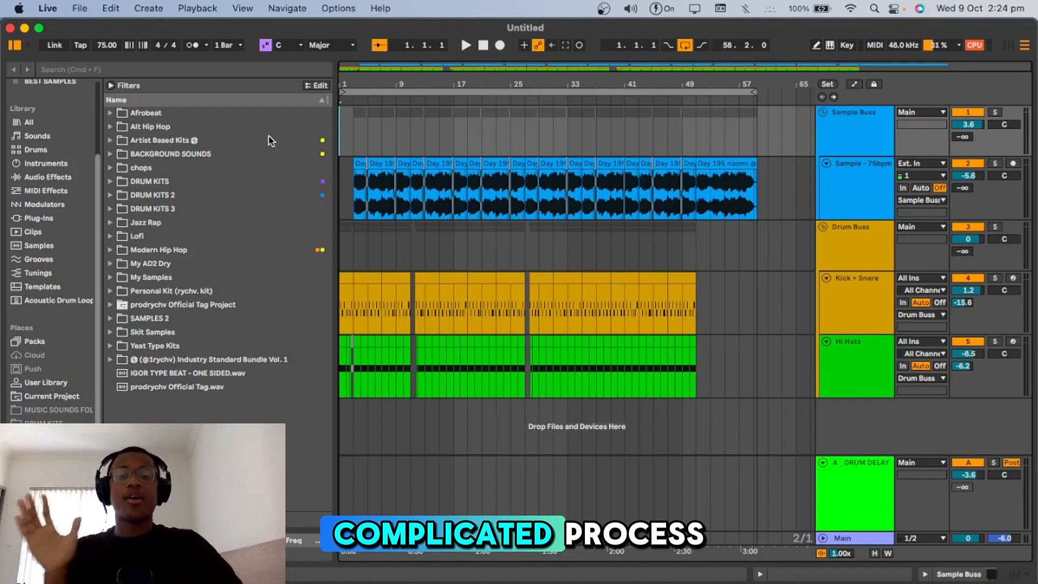
# Step: Show the Kick + Snare track's devices and inspect the BritChannel plugin on the kick, closing its window when done
pyautogui.doubleClick(839, 284)
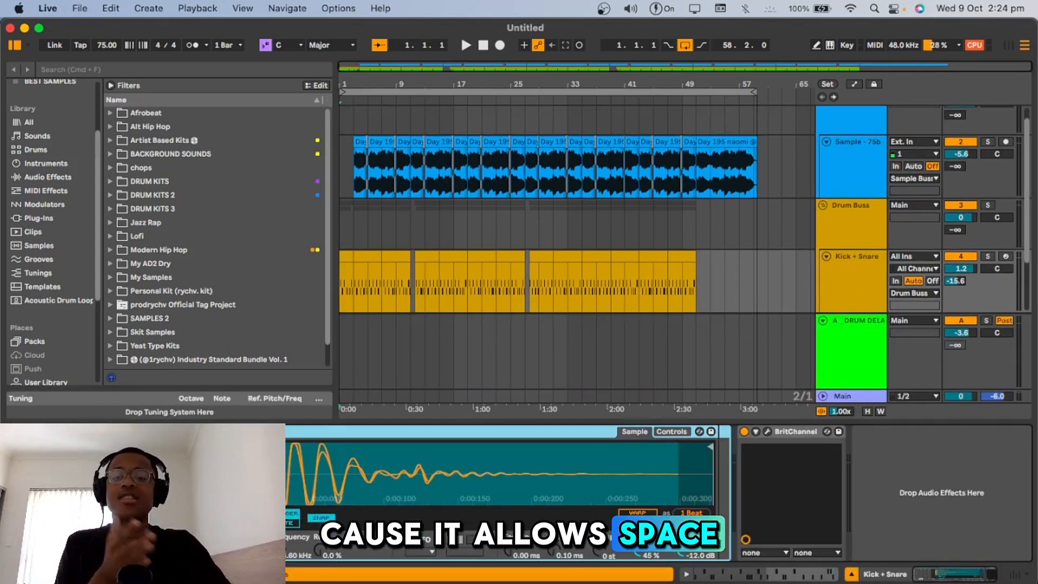
pyautogui.scroll(-3, 837, 260)
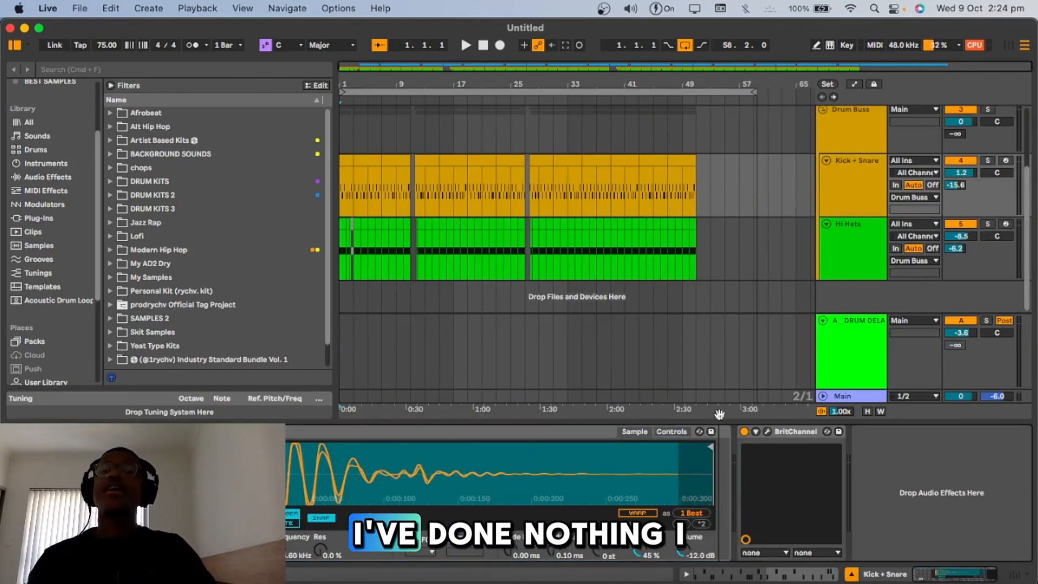
pyautogui.click(768, 431)
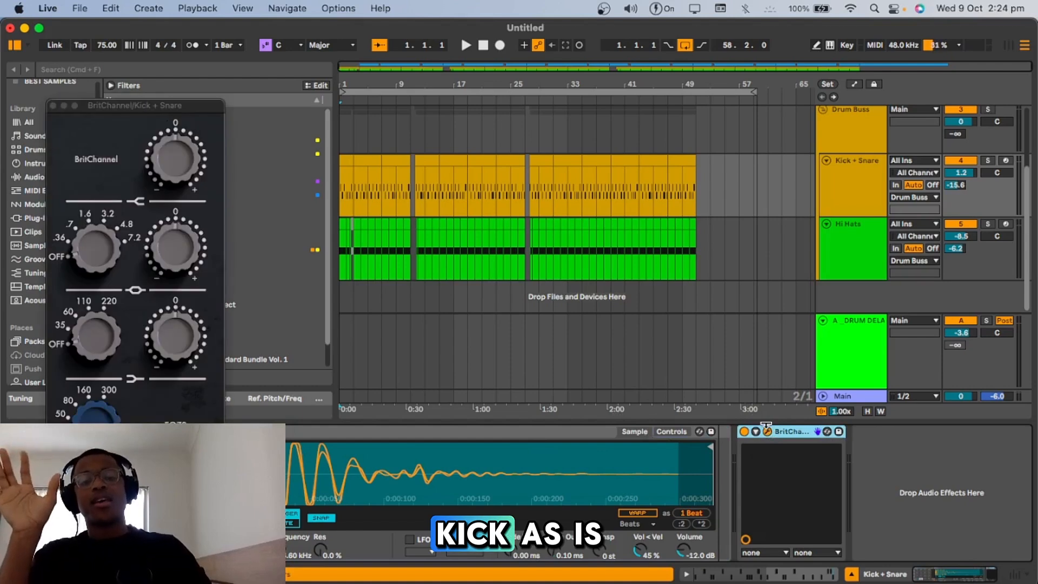
pyautogui.click(54, 106)
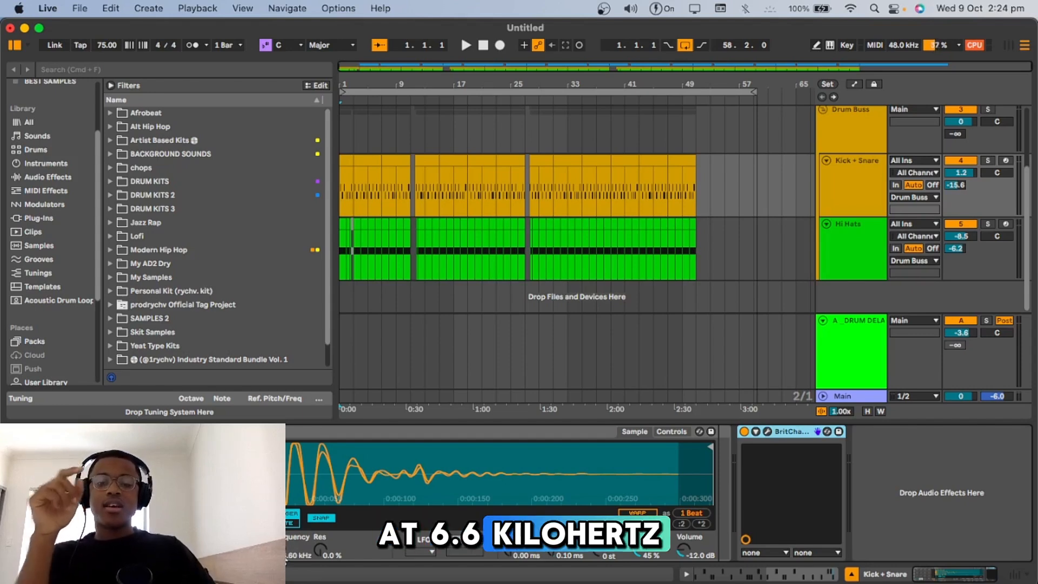
# Step: Lower the kick sample's filter frequency into the hertz range, raise it back into the kilohertz range, and audition the sound
pyautogui.doubleClick(280, 551)
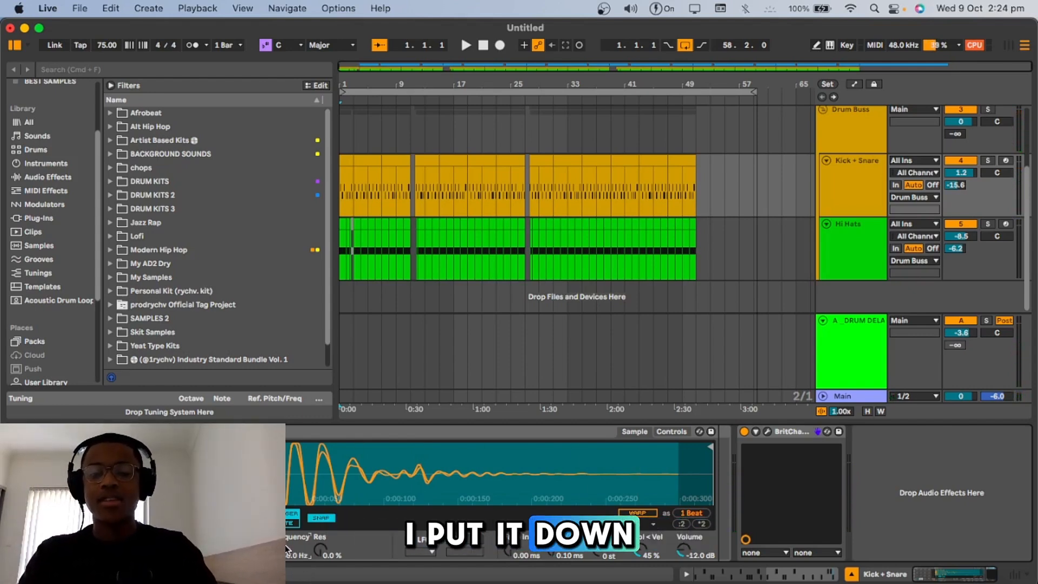
pyautogui.write('2')
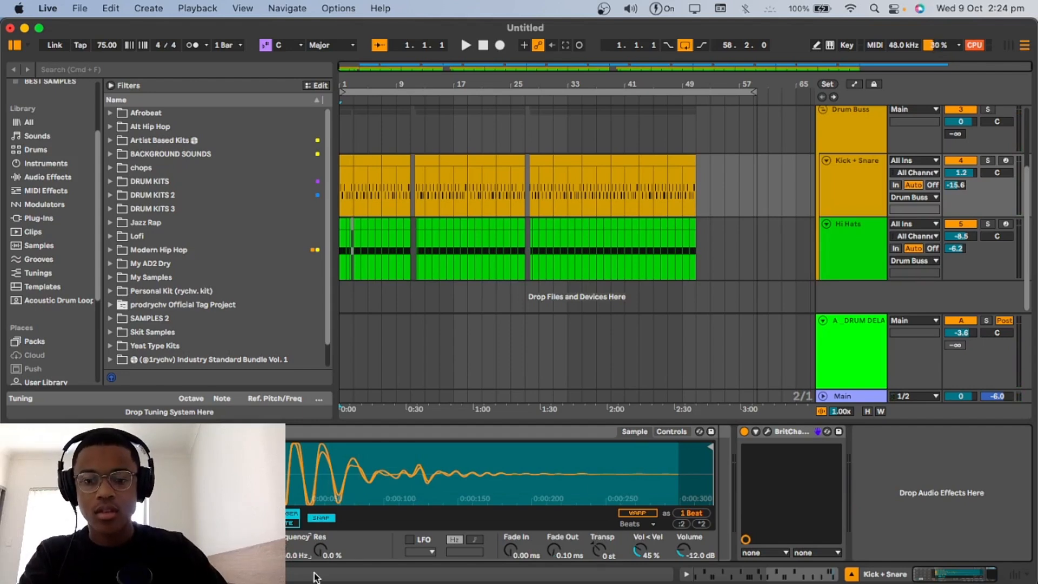
pyautogui.moveTo(277, 550); pyautogui.dragTo(278, 544)
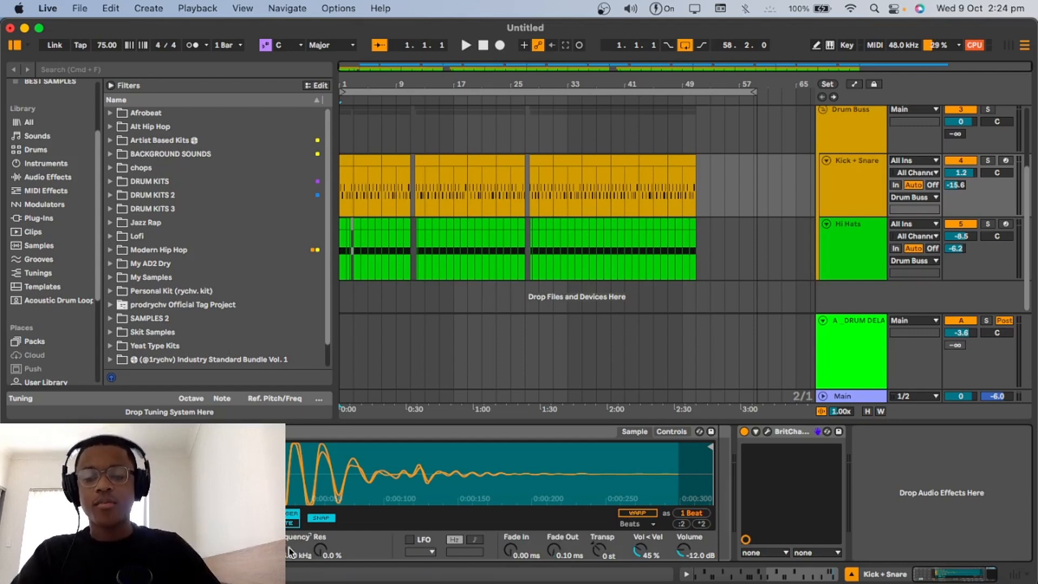
pyautogui.press('space')
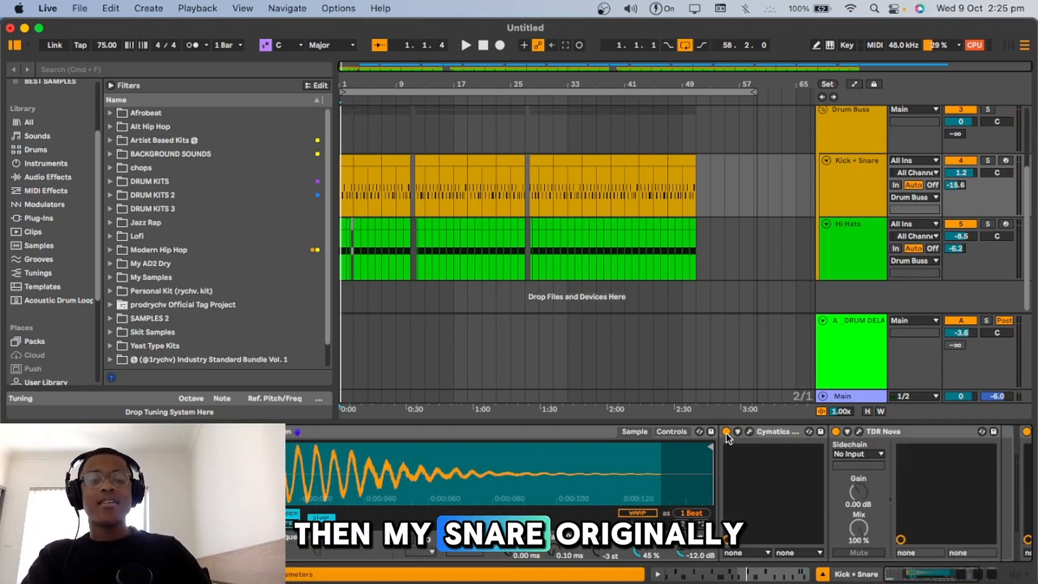
# Step: Deactivate Cymatics Diablo, TDR Nova and BritChannel on the snare to expose its unprocessed sound
pyautogui.click(727, 432)
pyautogui.click(838, 432)
pyautogui.hscroll(4, 880, 440)
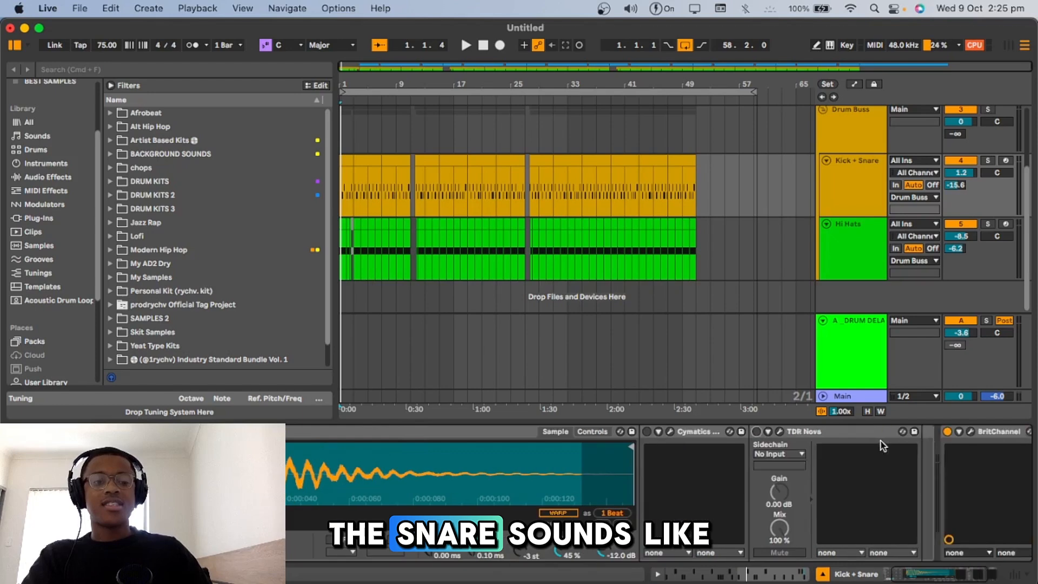
pyautogui.click(905, 431)
pyautogui.hscroll(-4, 811, 450)
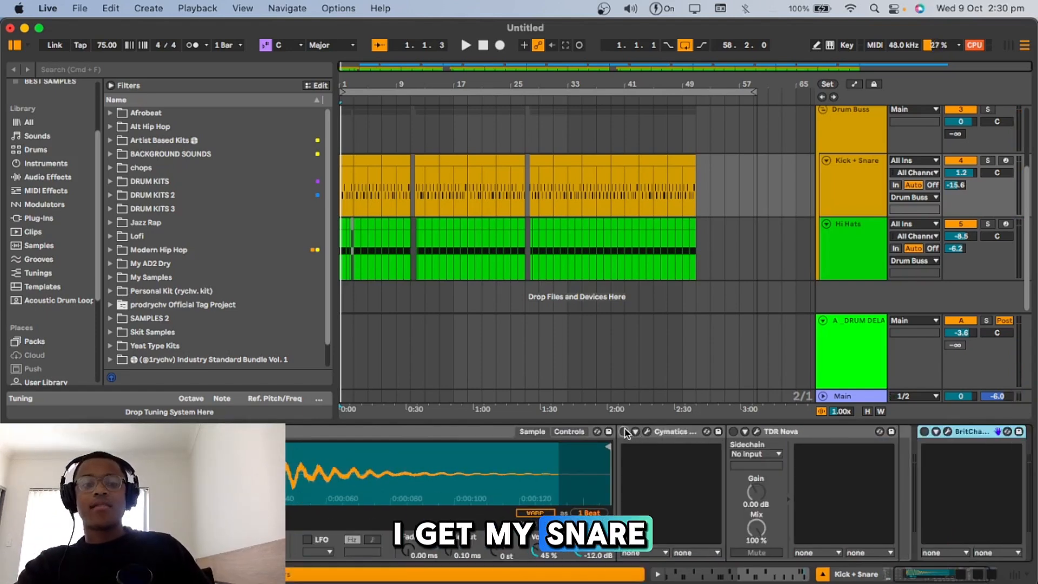
# Step: Reactivate Cymatics Diablo on the snare, review its plugin window during playback, and close the window
pyautogui.click(624, 432)
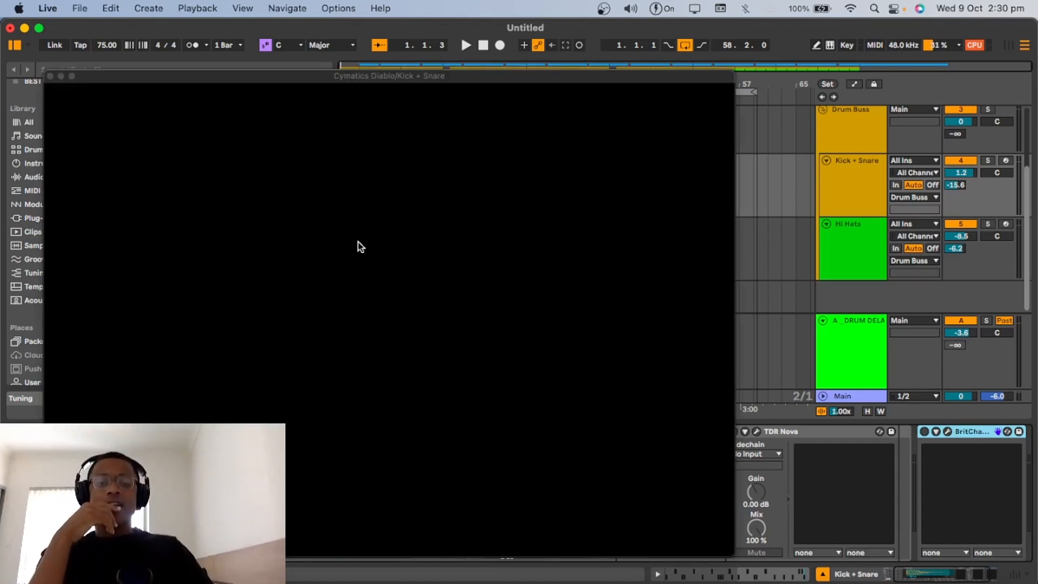
pyautogui.click(394, 74)
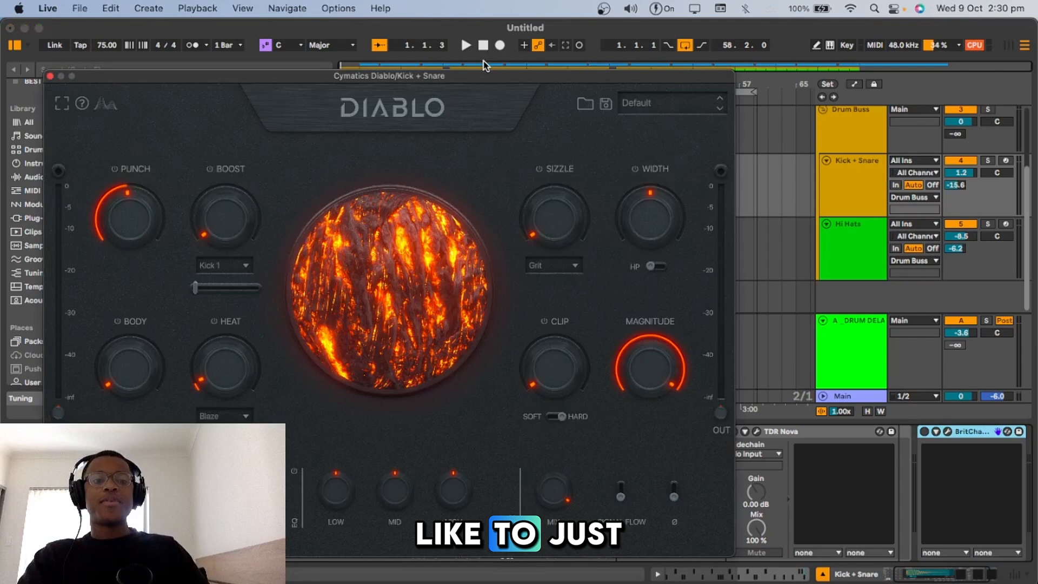
pyautogui.moveTo(452, 76); pyautogui.dragTo(540, 49)
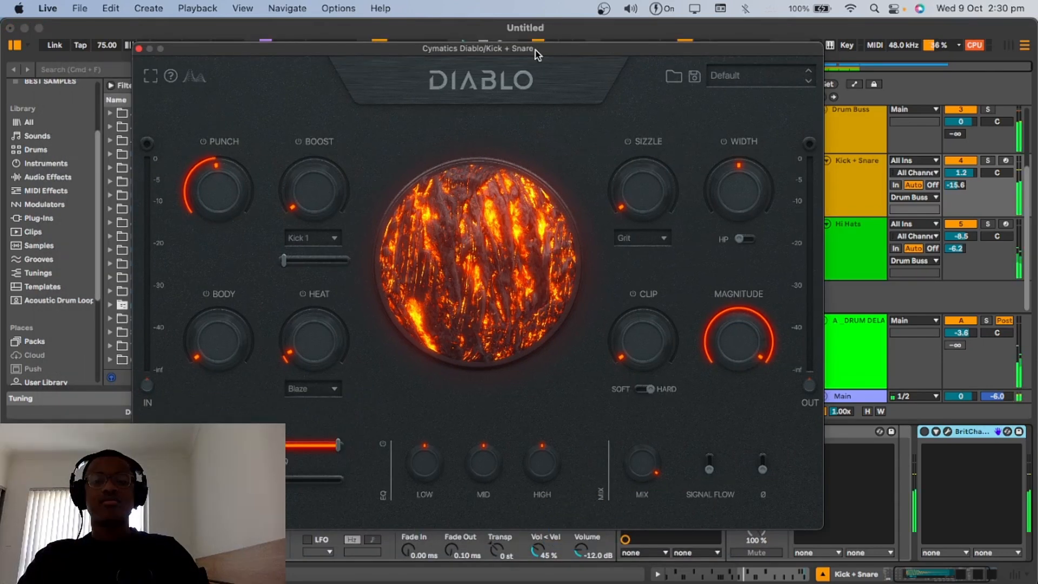
pyautogui.click(138, 48)
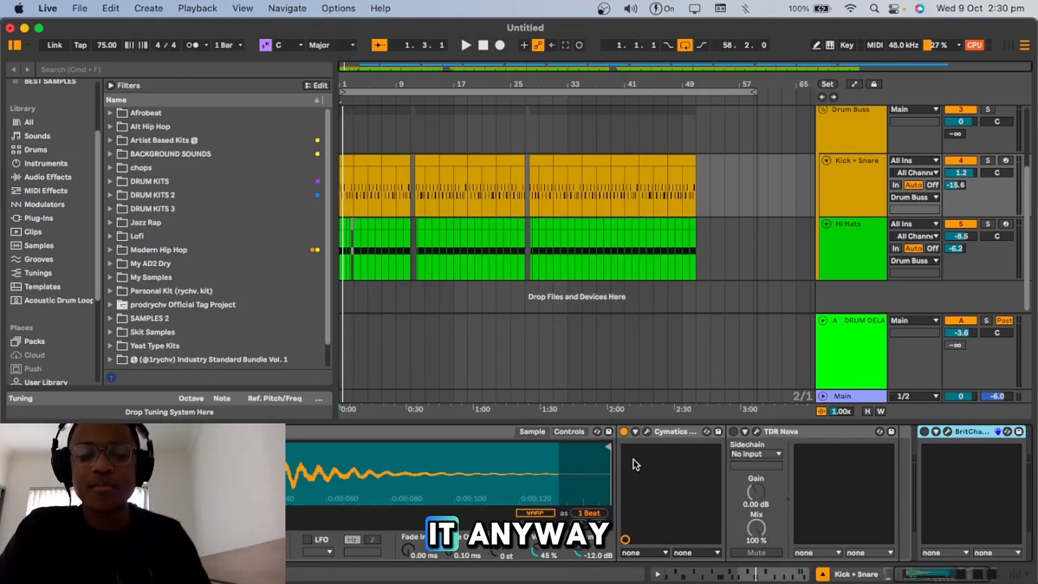
# Step: Transpose the snare sample to -3 st and audition the pitched-down sound
pyautogui.moveTo(494, 550); pyautogui.dragTo(494, 552)
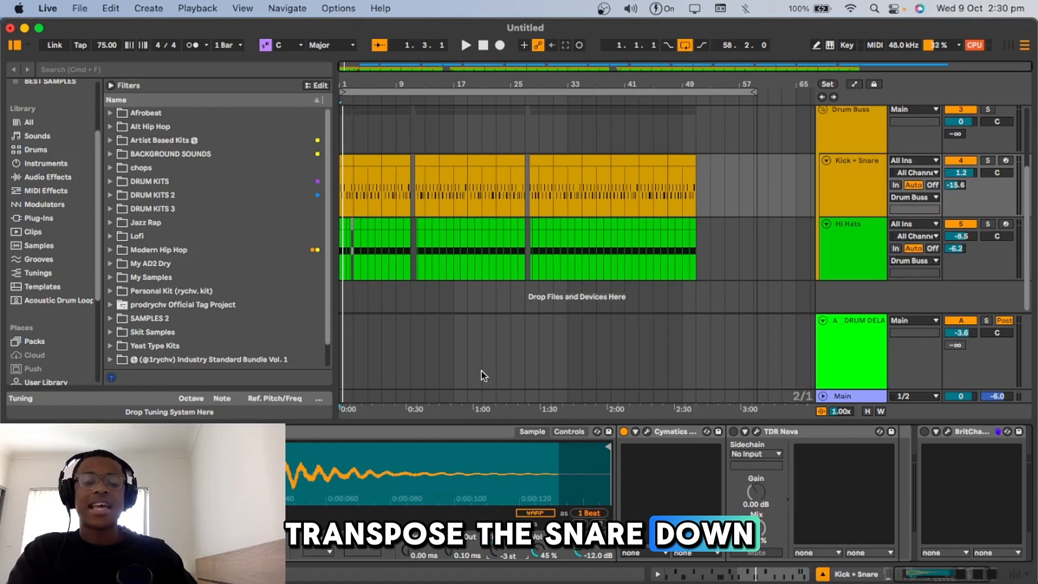
pyautogui.press('space')
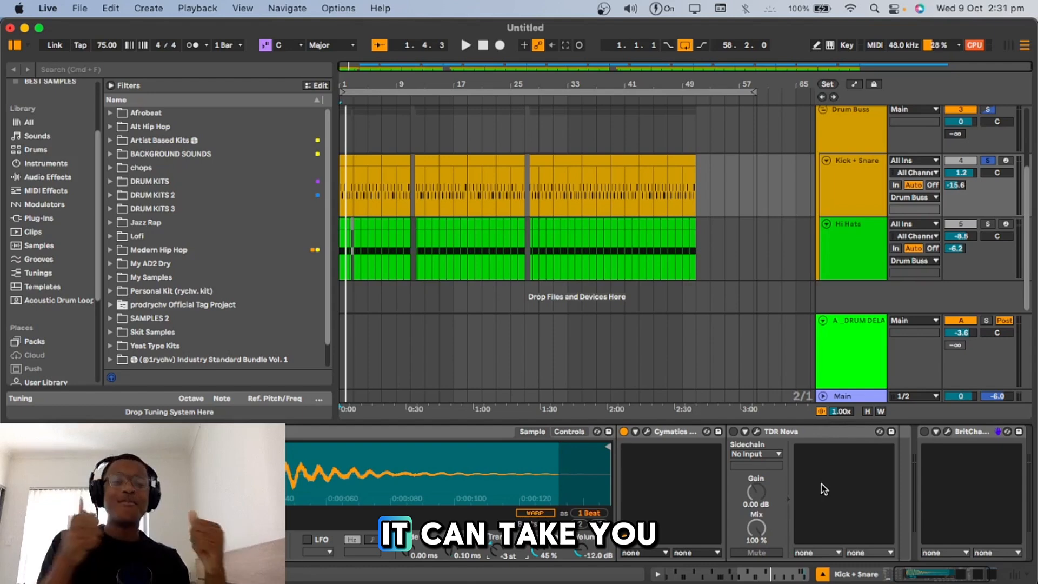
# Step: Select the Kick + Snare track and alternate between the kick and snare samples to compare their filter and transpose settings
pyautogui.click(851, 347)
pyautogui.click(854, 179)
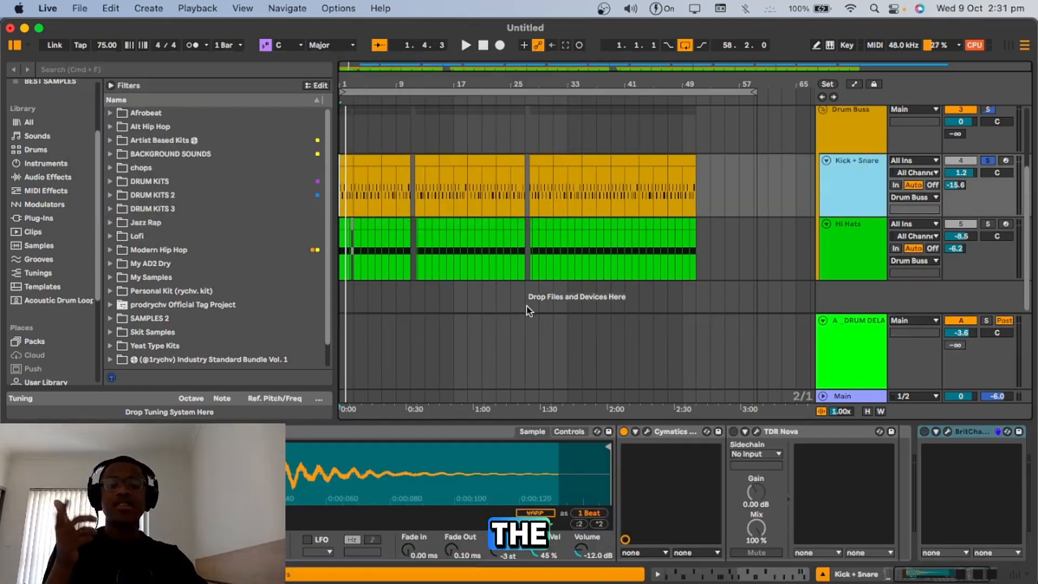
pyautogui.hscroll(-3, 216, 498)
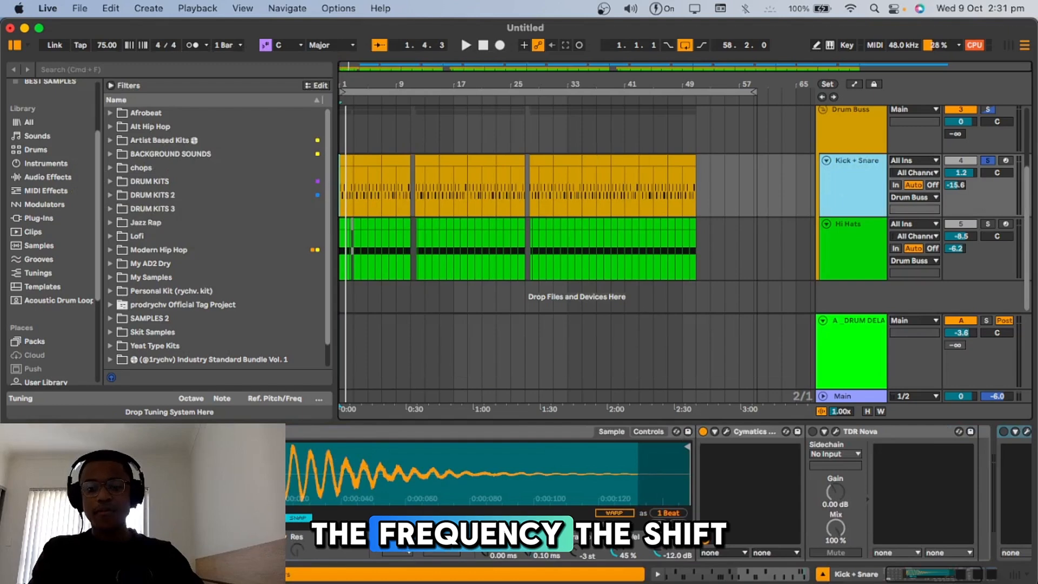
pyautogui.click(162, 502)
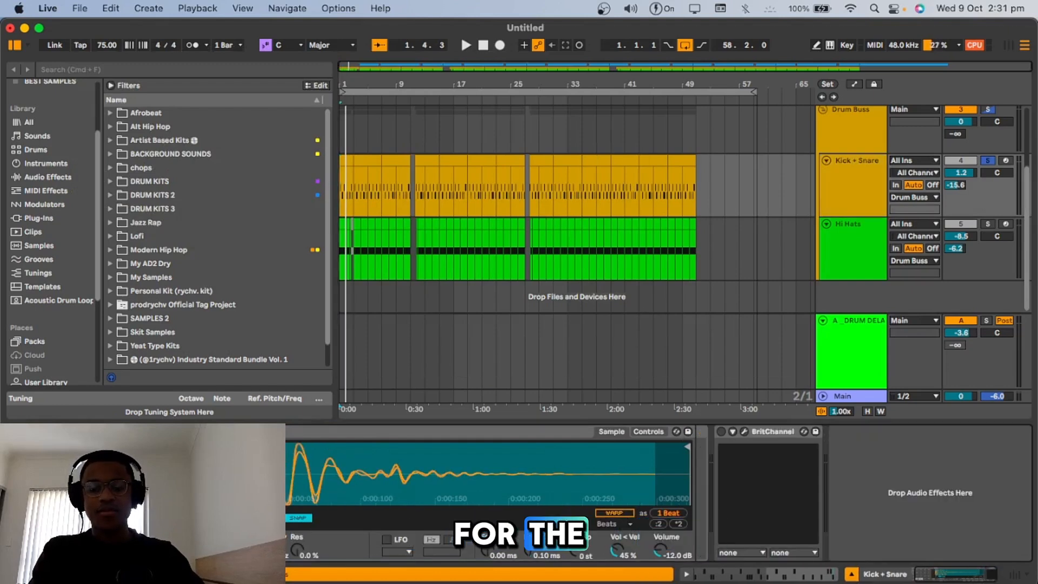
pyautogui.click(129, 519)
pyautogui.click(163, 503)
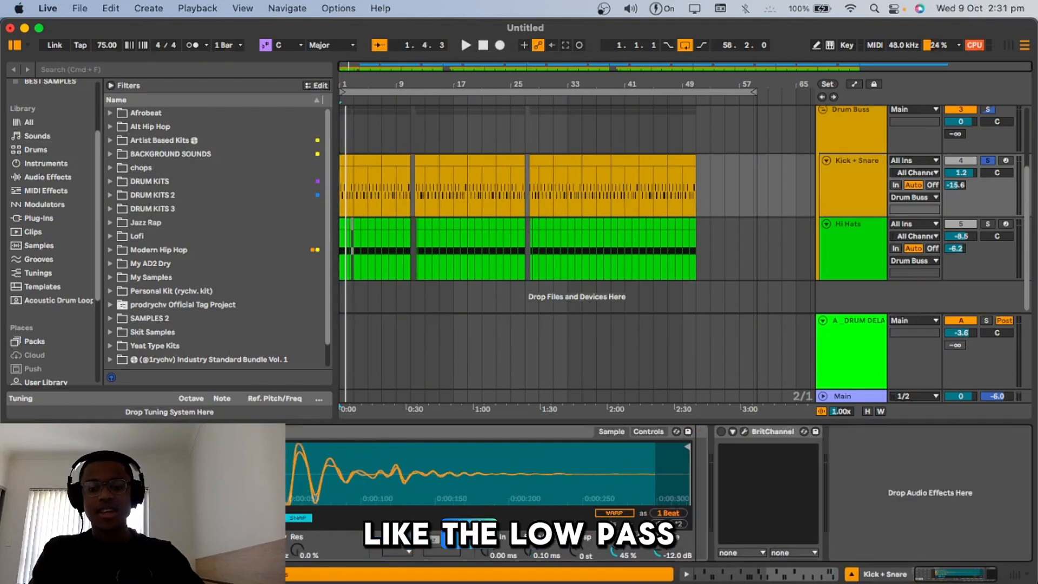
pyautogui.click(130, 519)
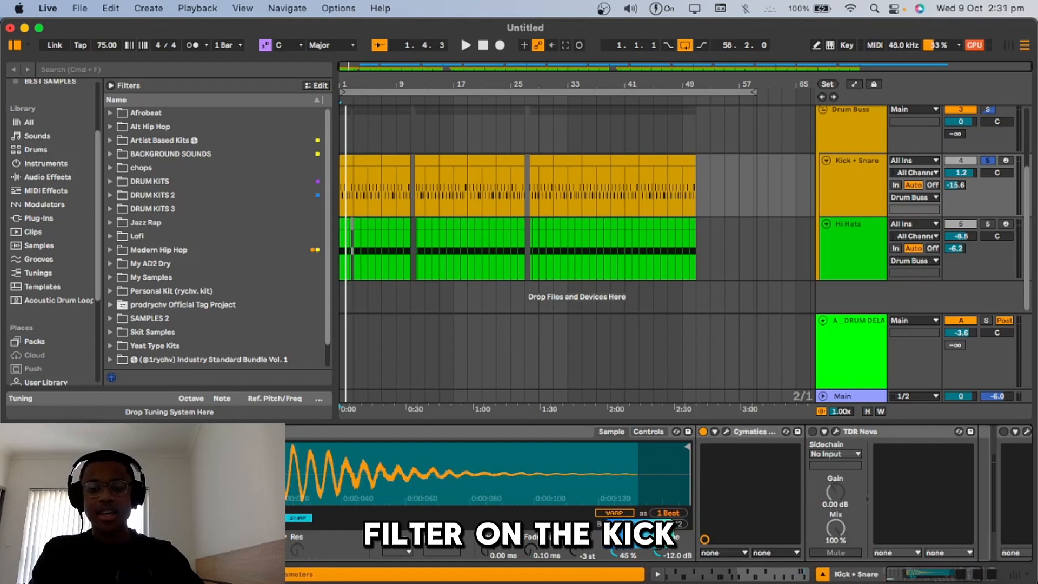
# Step: Reactivate TDR Nova on the snare and open its plugin window
pyautogui.hscroll(5, 579, 508)
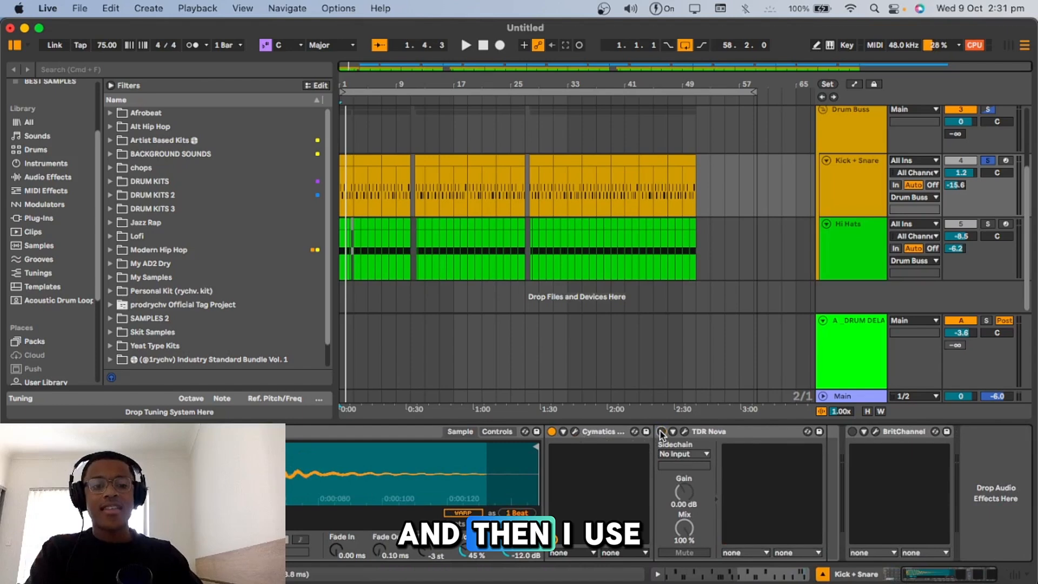
pyautogui.click(661, 432)
pyautogui.click(685, 431)
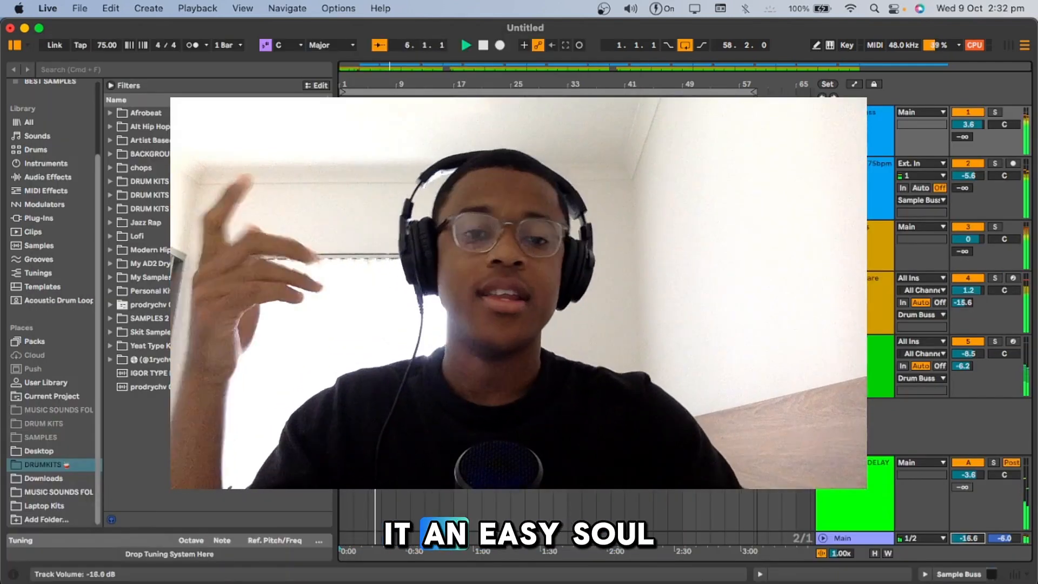
# Step: Set the Main track's volume to -16.5 dB during playback
pyautogui.moveTo(965, 542); pyautogui.dragTo(965, 541)
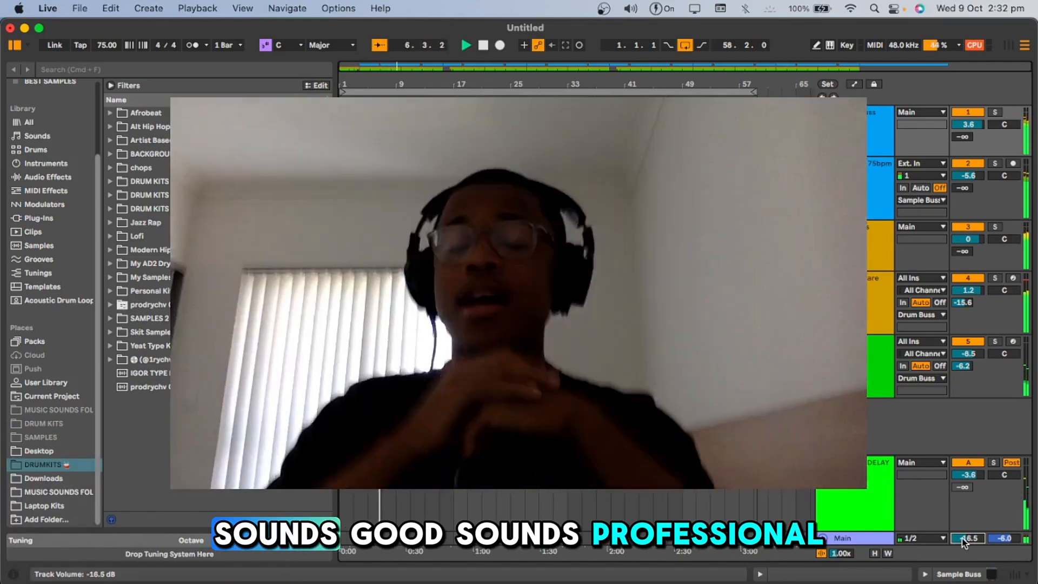